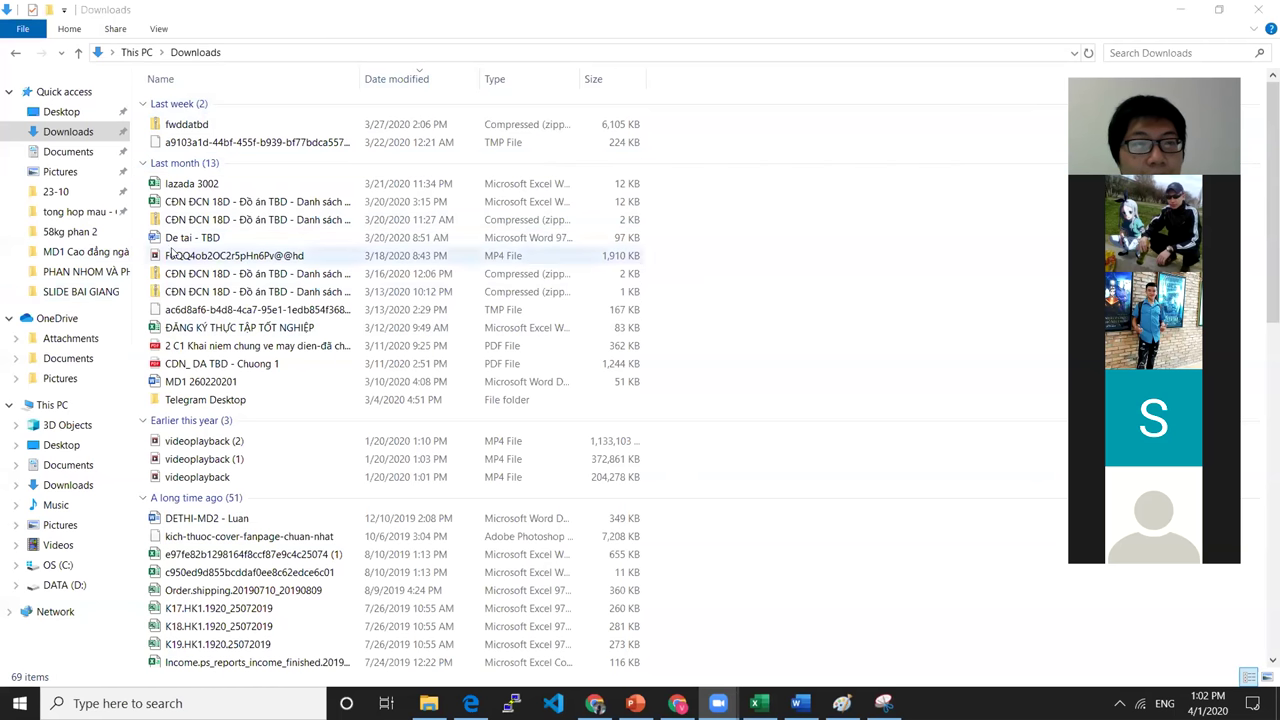
- Create a folder named "do an TBD nhom 1 - May doa" inside PHAN NHOM VÀ PHAN DE TAI and open it
click(86, 273)
right_click(531, 322)
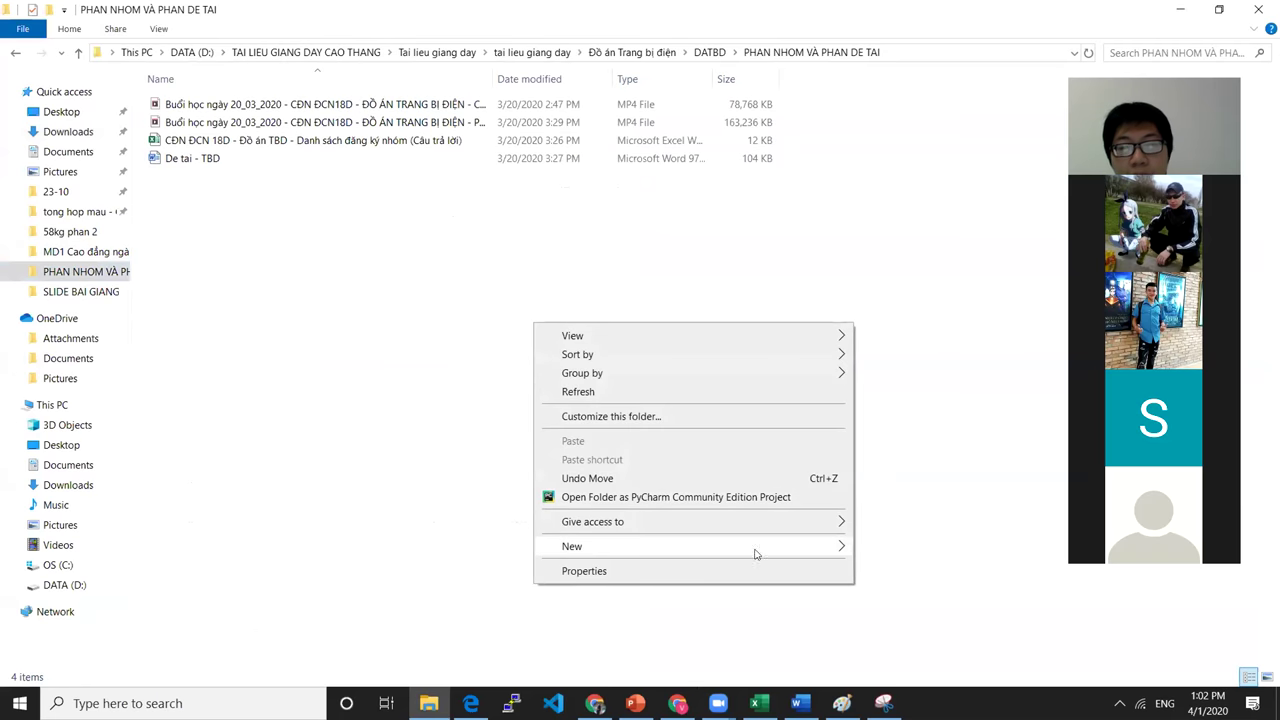
mouse_move(905, 550)
click(903, 300)
text(dò)
key(BackSpace)
text(o)
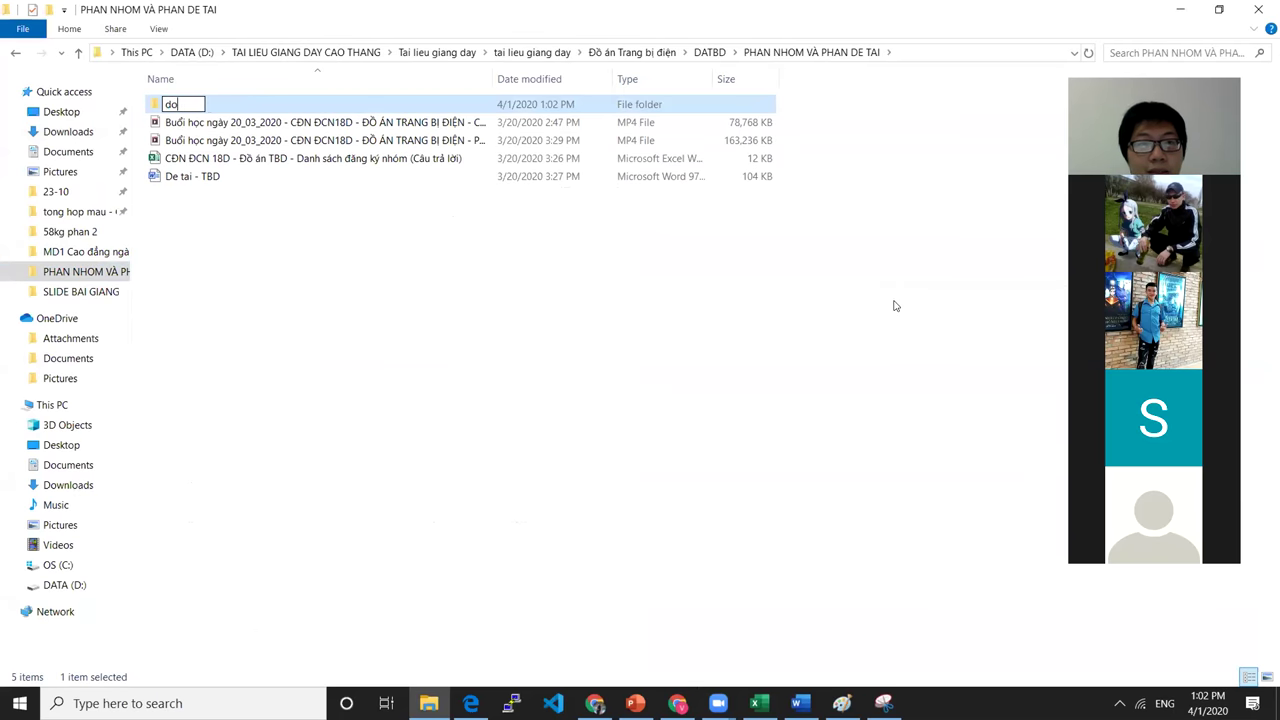
text( an TBD nhom )
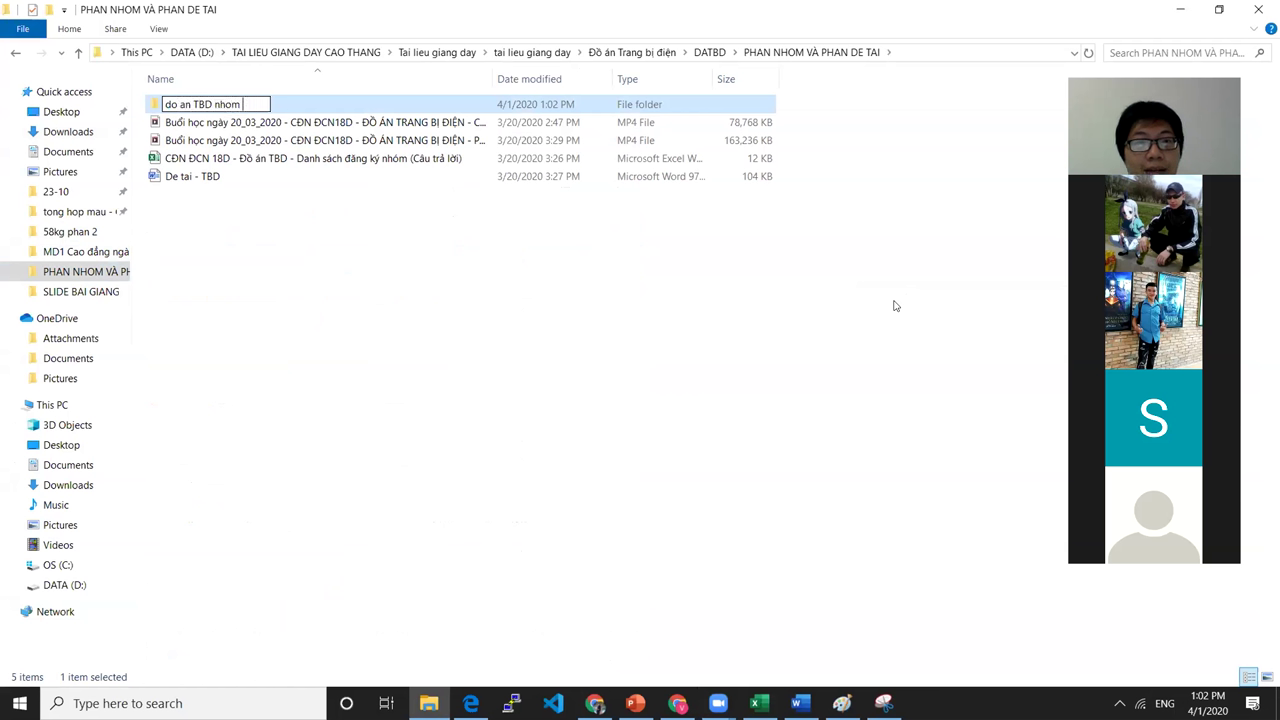
text(1 - May doa)
key(Return)
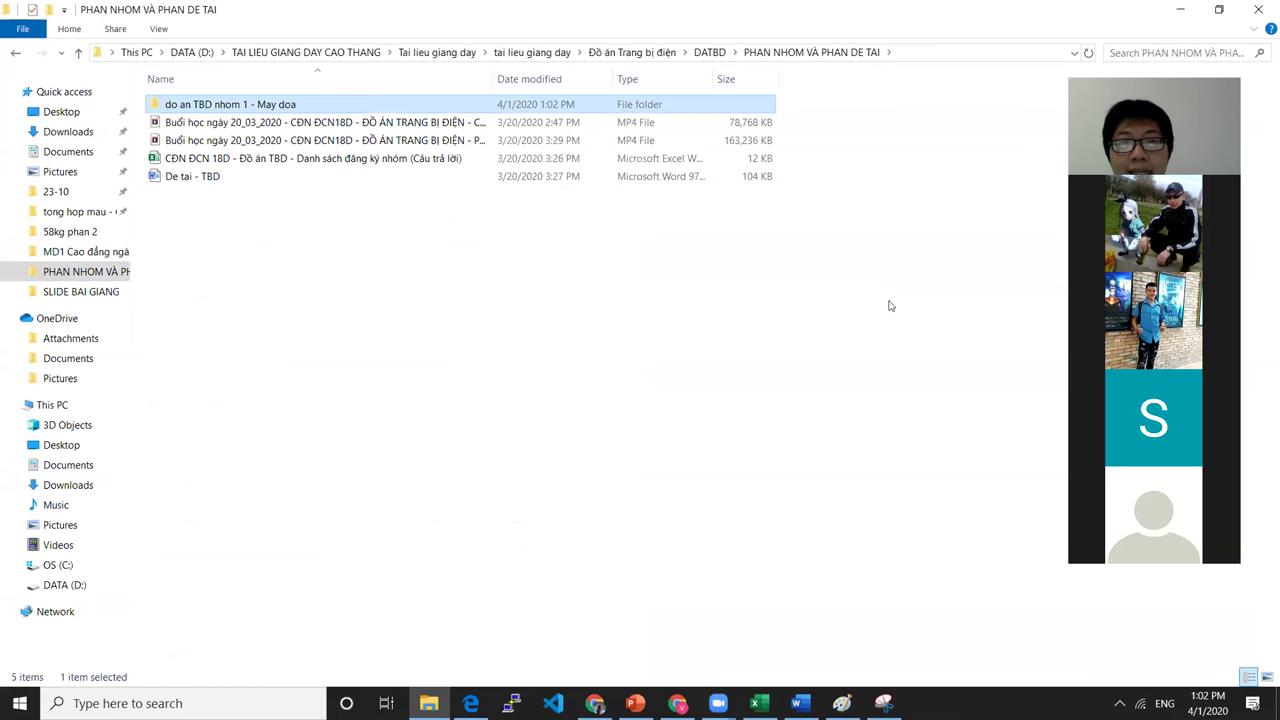
double_click(302, 102)
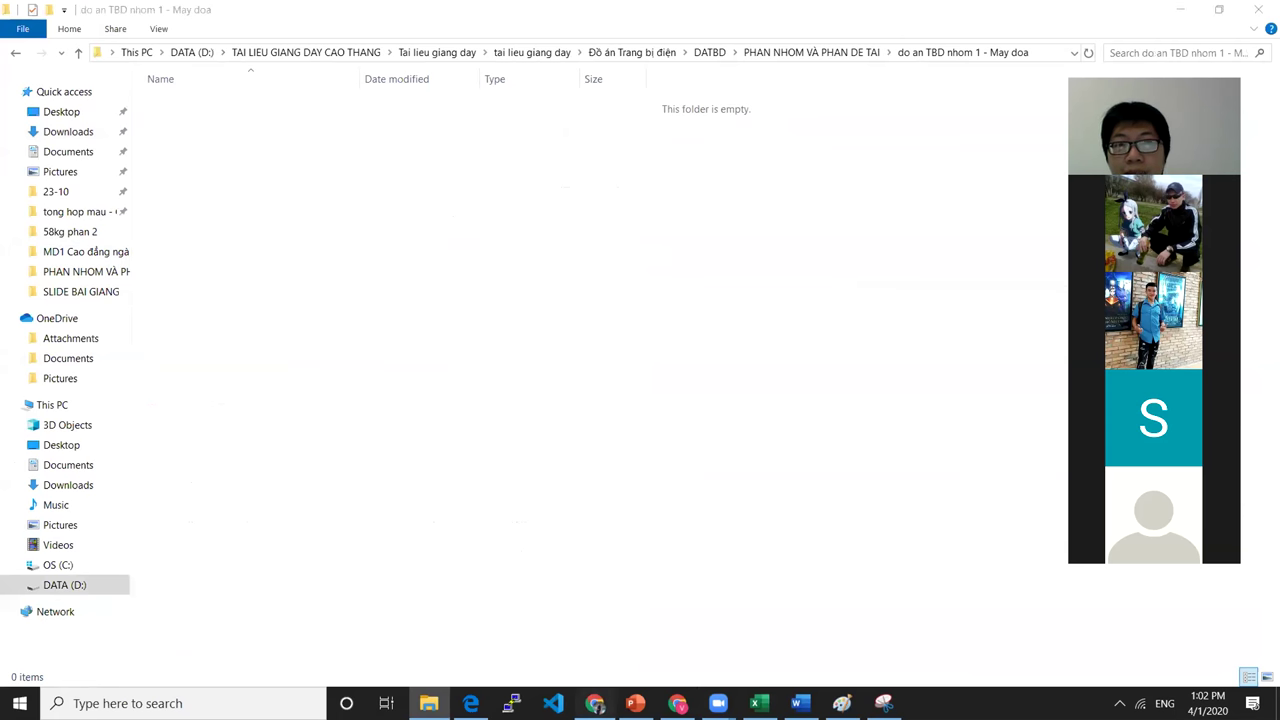
- Switch to Chrome and run a Google search for "may doa" in place of the SlideShare page
click(595, 703)
click(449, 14)
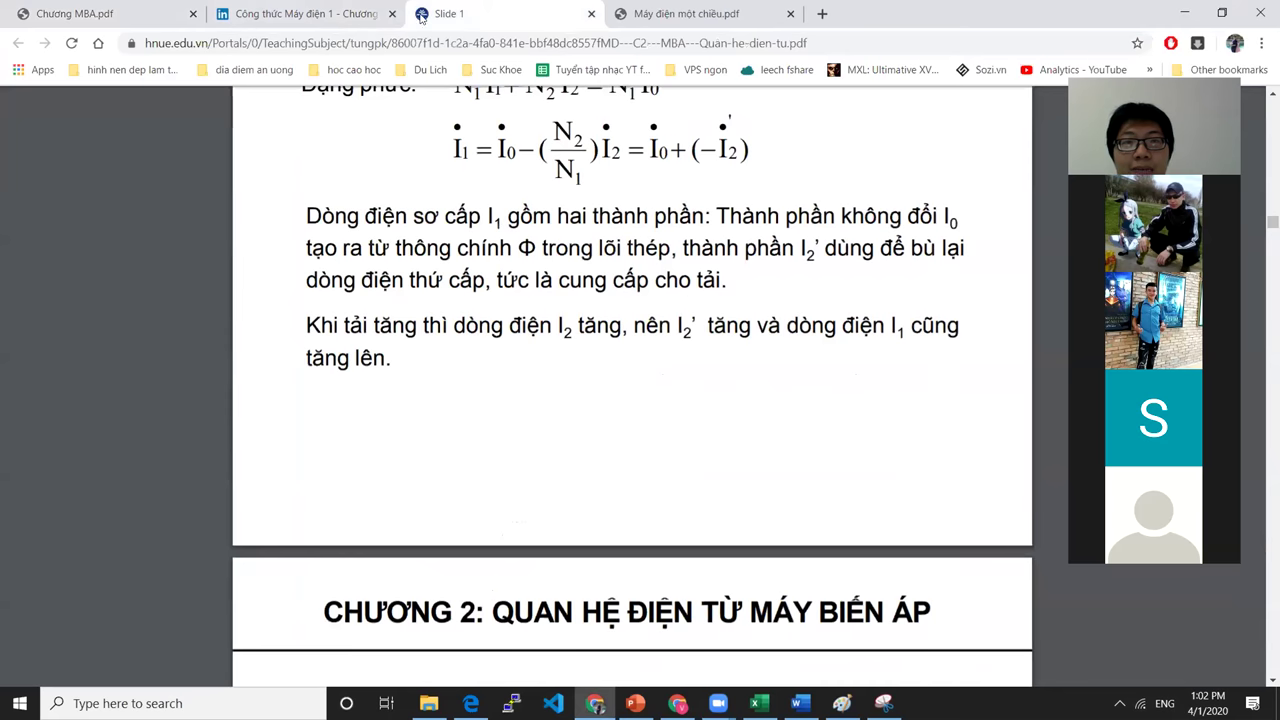
click(640, 14)
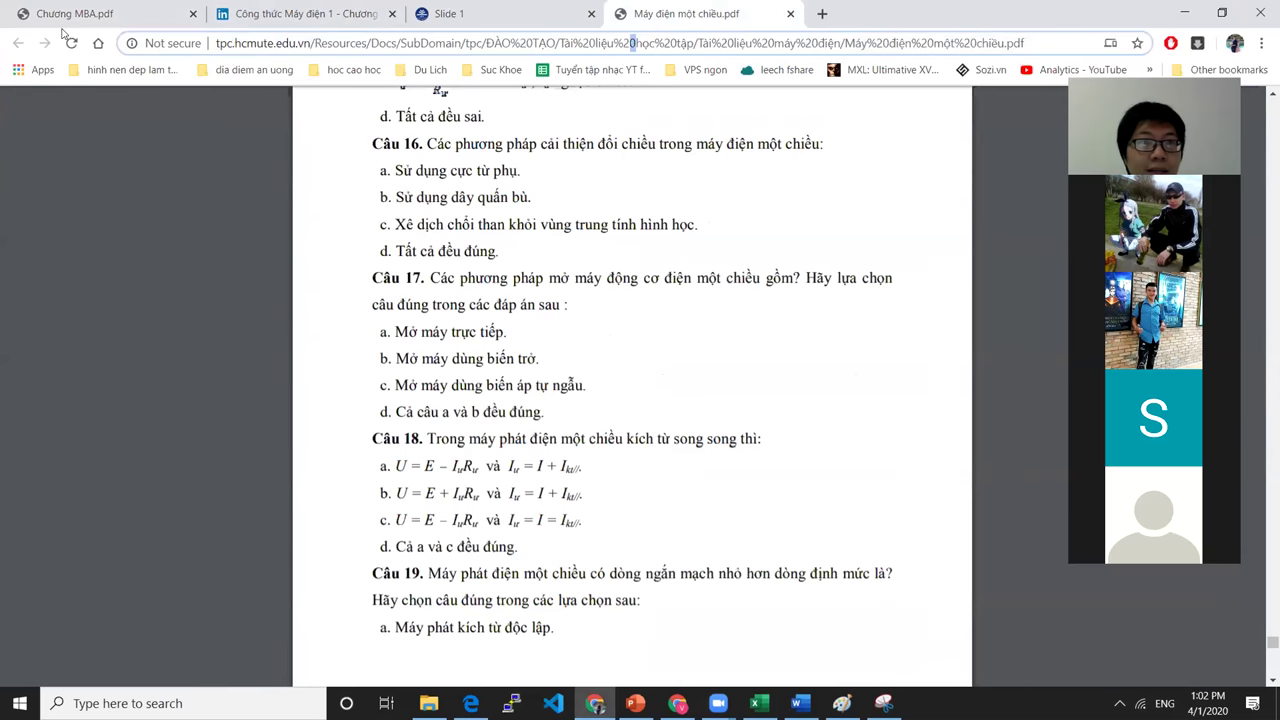
click(300, 14)
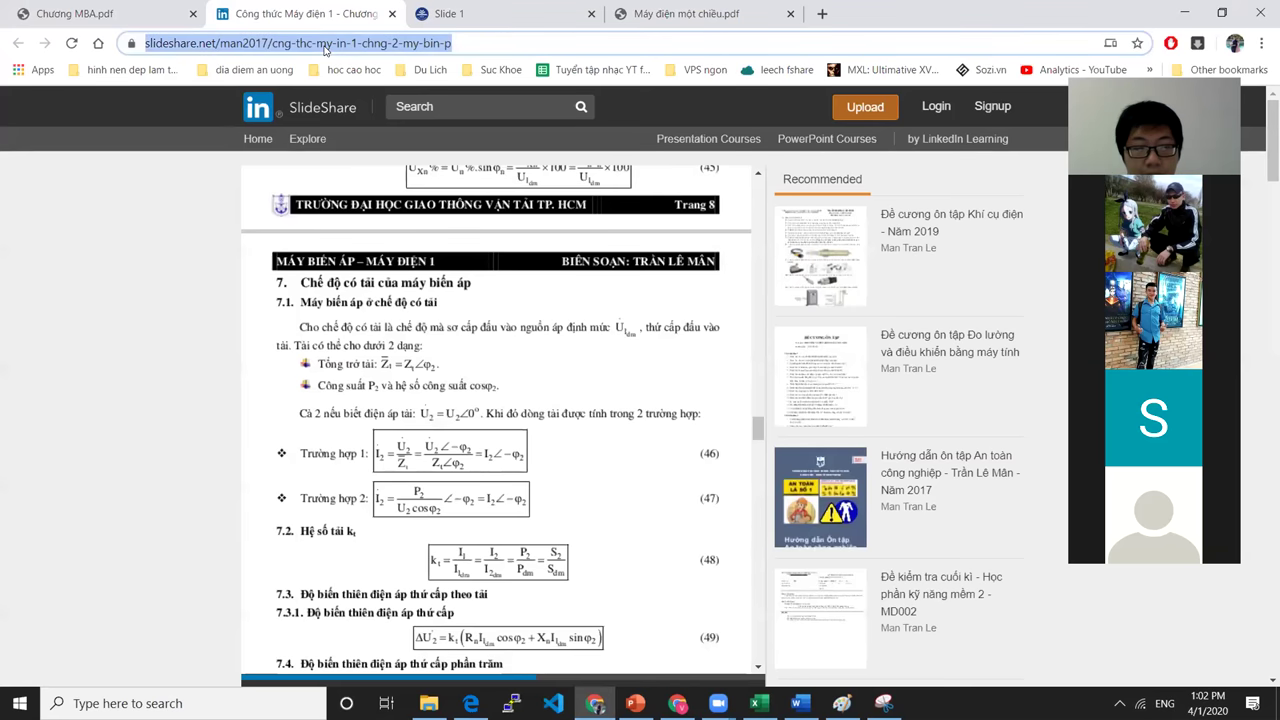
text(mai)
key(BackSpace)
text(y doa)
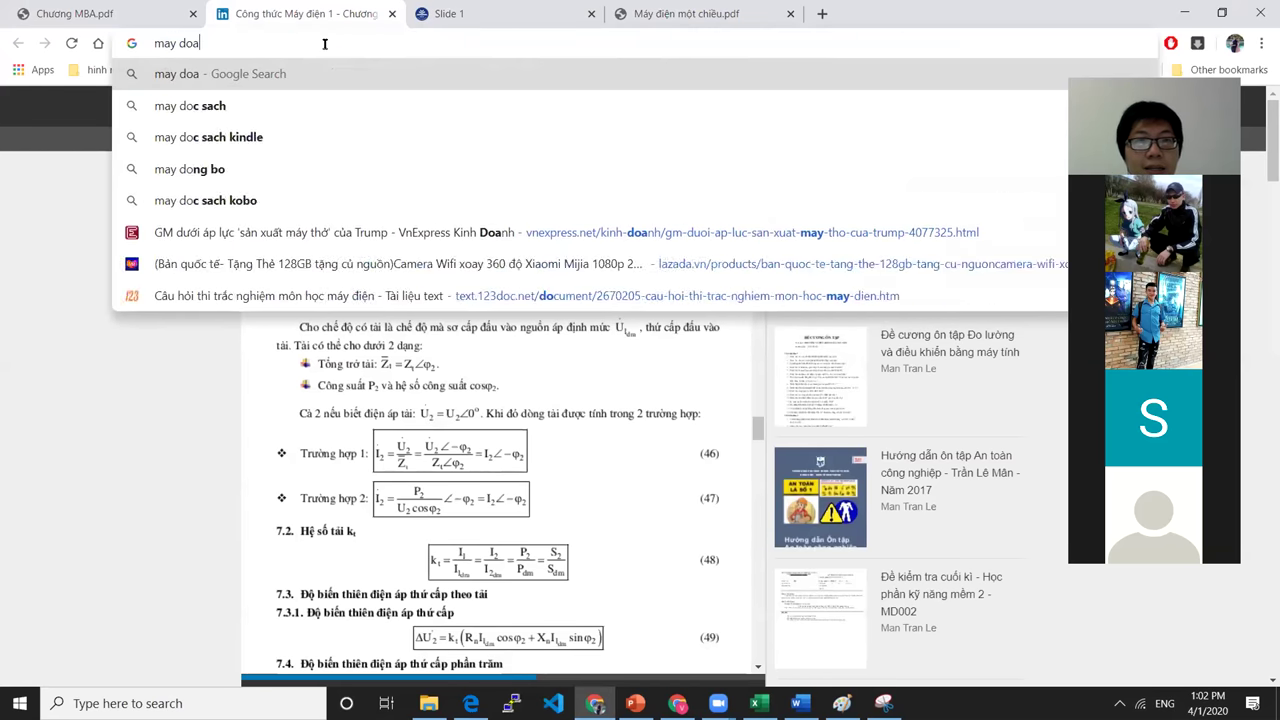
key(Return)
- Open the "Máy doa ngang TX-61130 HTCPRESS" search result and look through the product page
scroll(300, 365, down, 3)
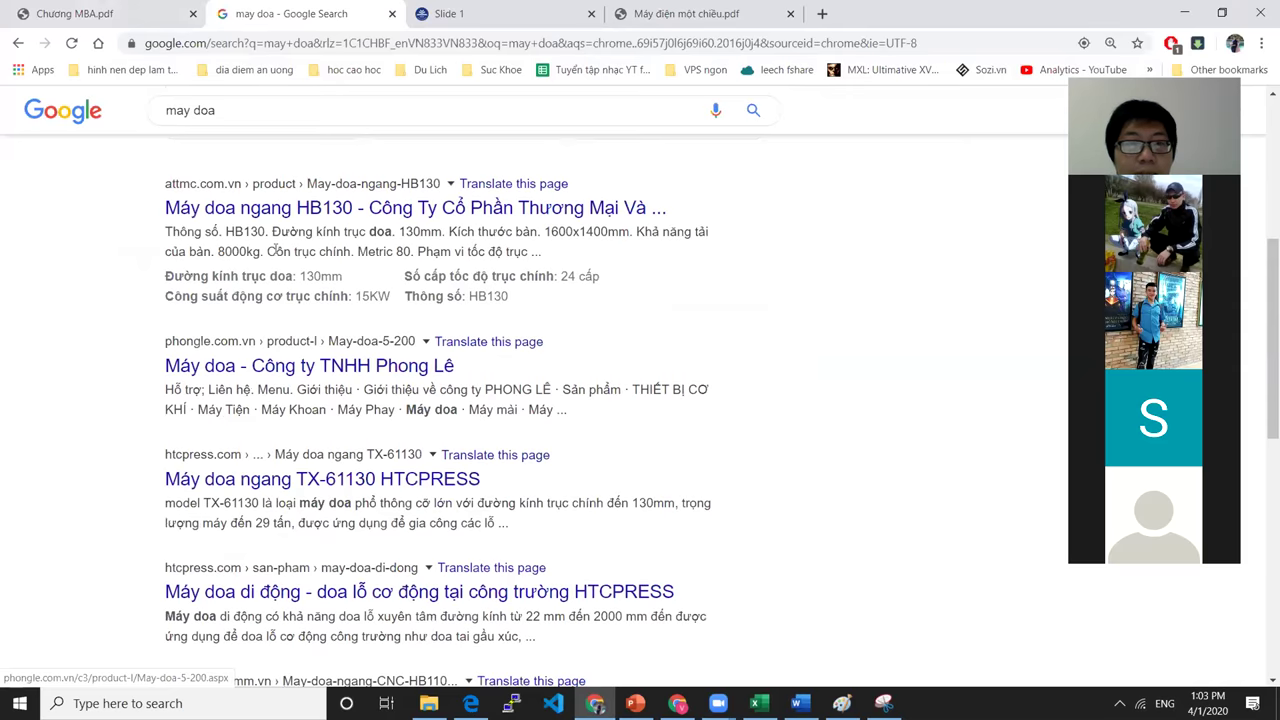
scroll(294, 466, up, 1)
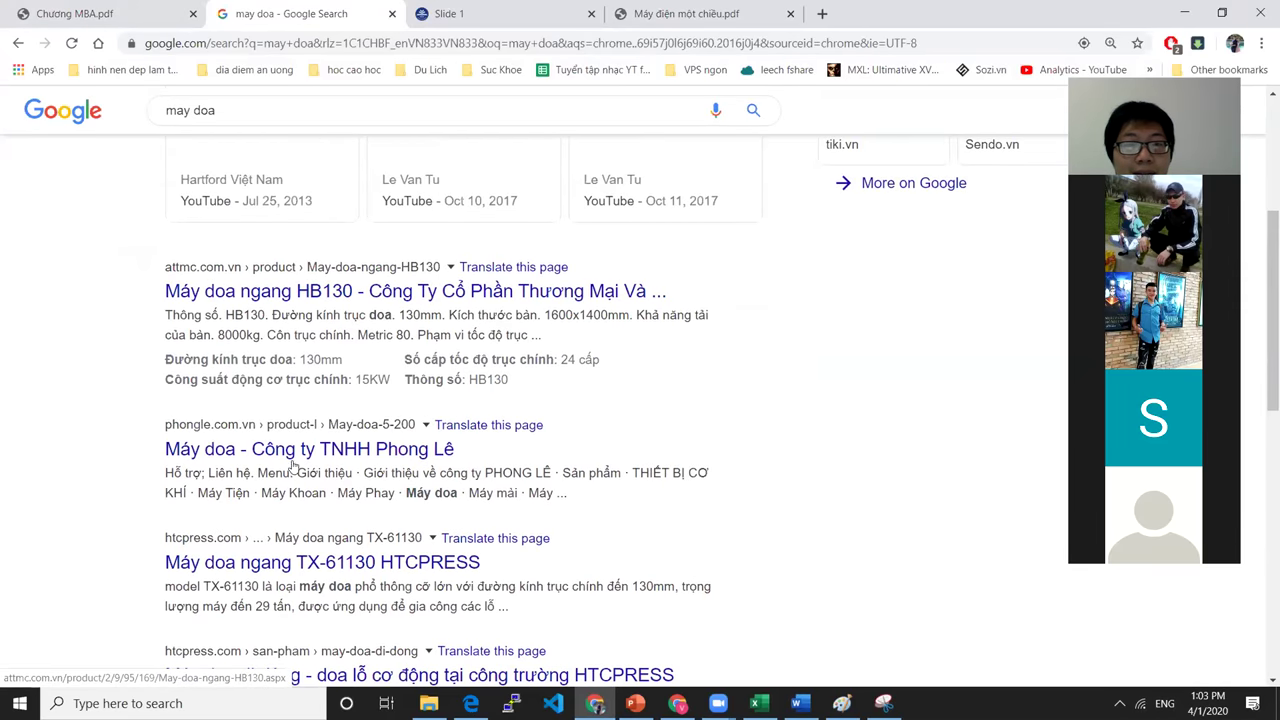
scroll(294, 466, down, 3)
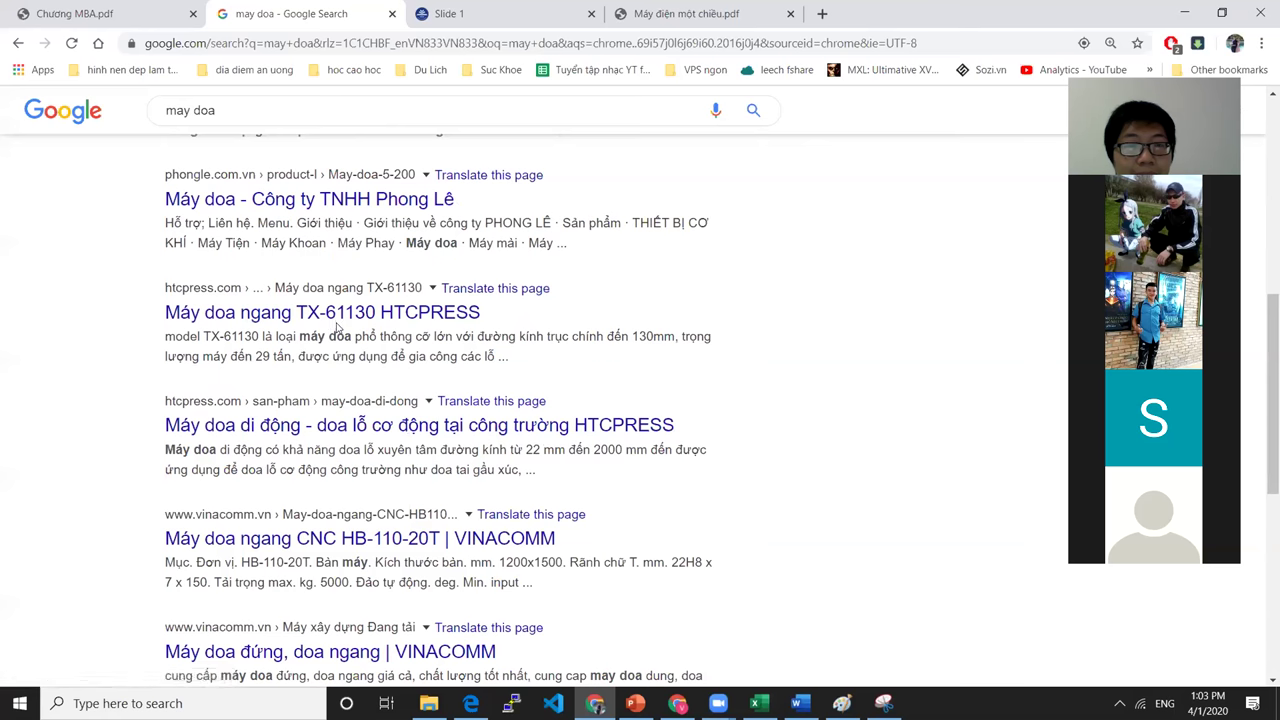
click(341, 315)
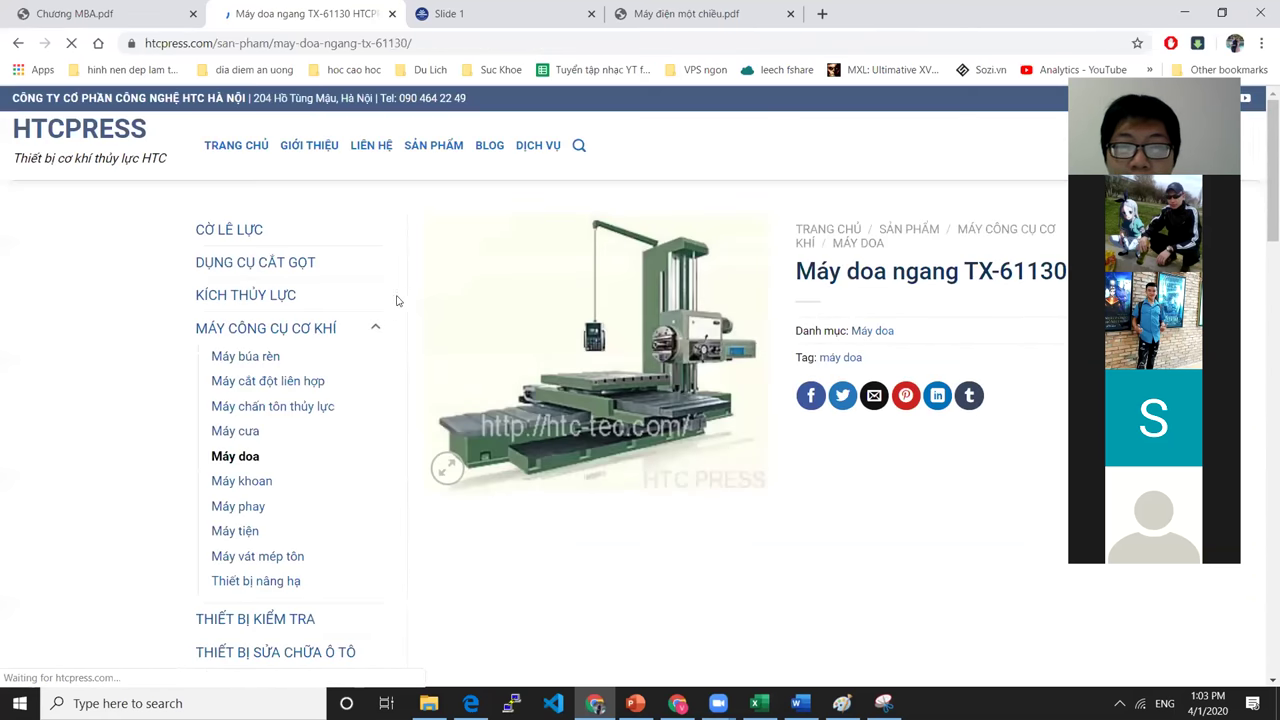
scroll(400, 290, down, 4)
scroll(425, 260, down, 15)
scroll(430, 262, up, 10)
scroll(433, 261, up, 10)
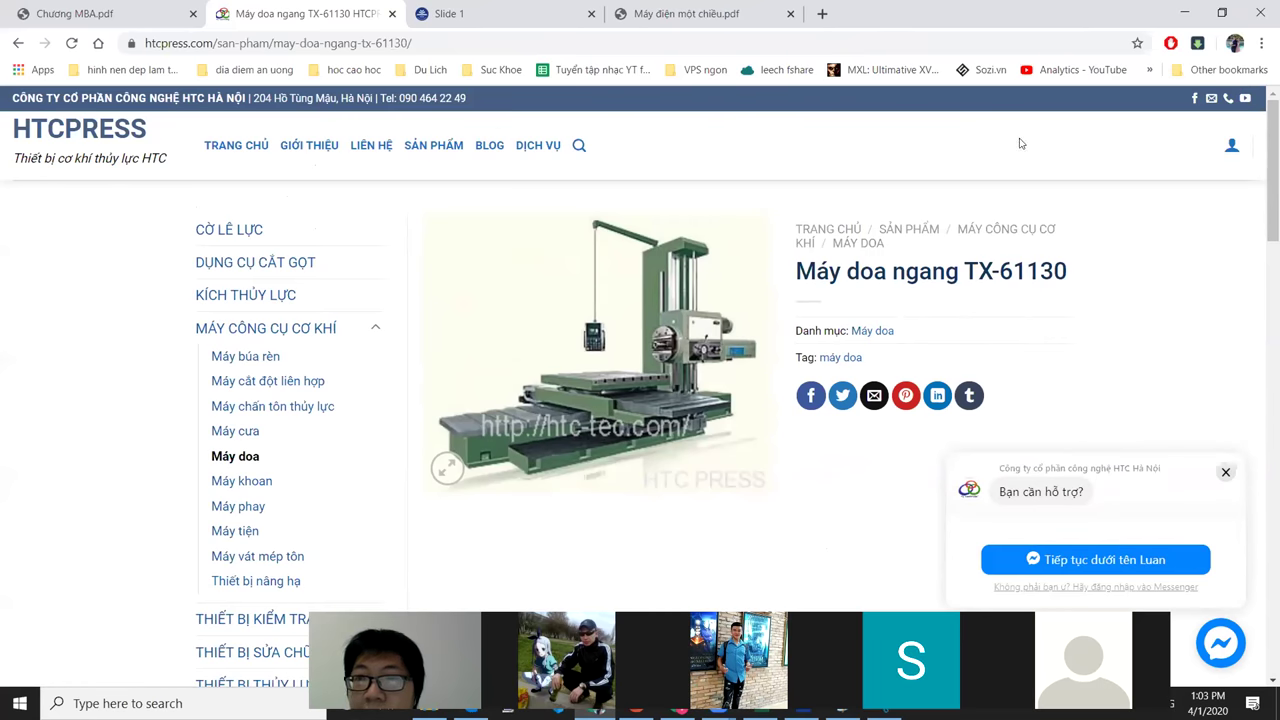
- Save the TX-61130 product page as a complete webpage in the "do an TBD nhom 1 - May doa" folder
key(alt+f)
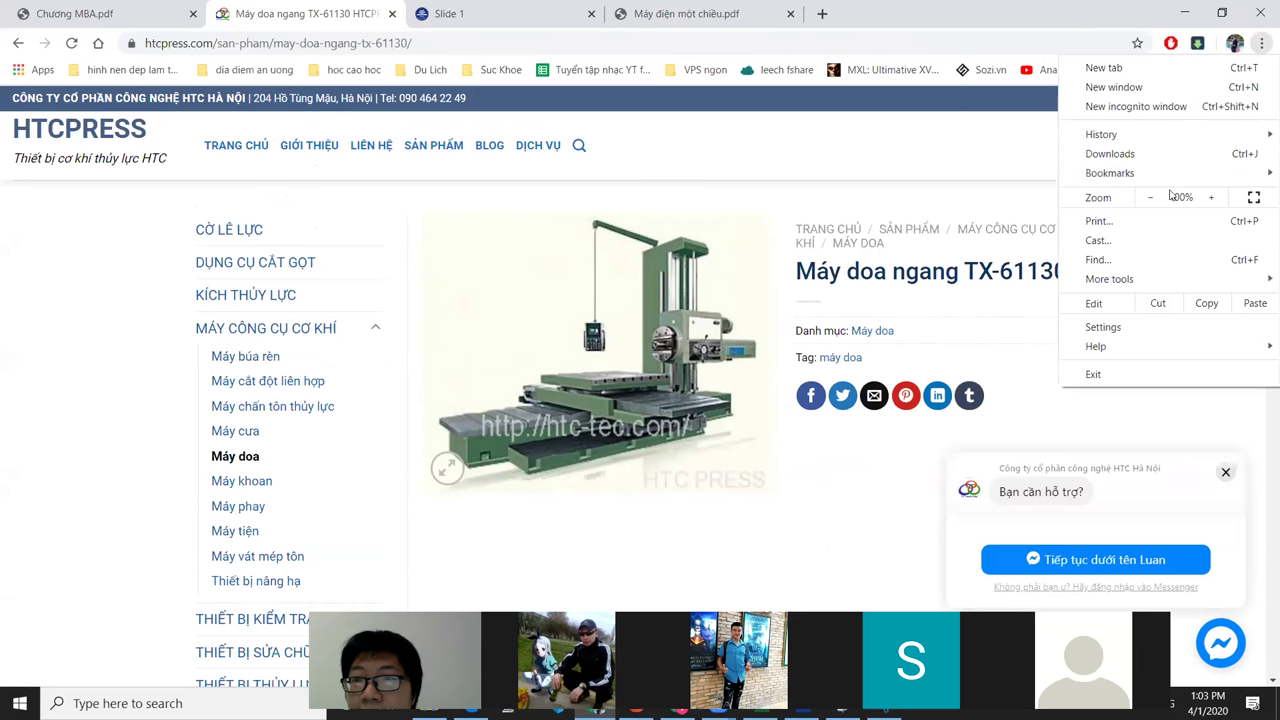
mouse_move(1157, 280)
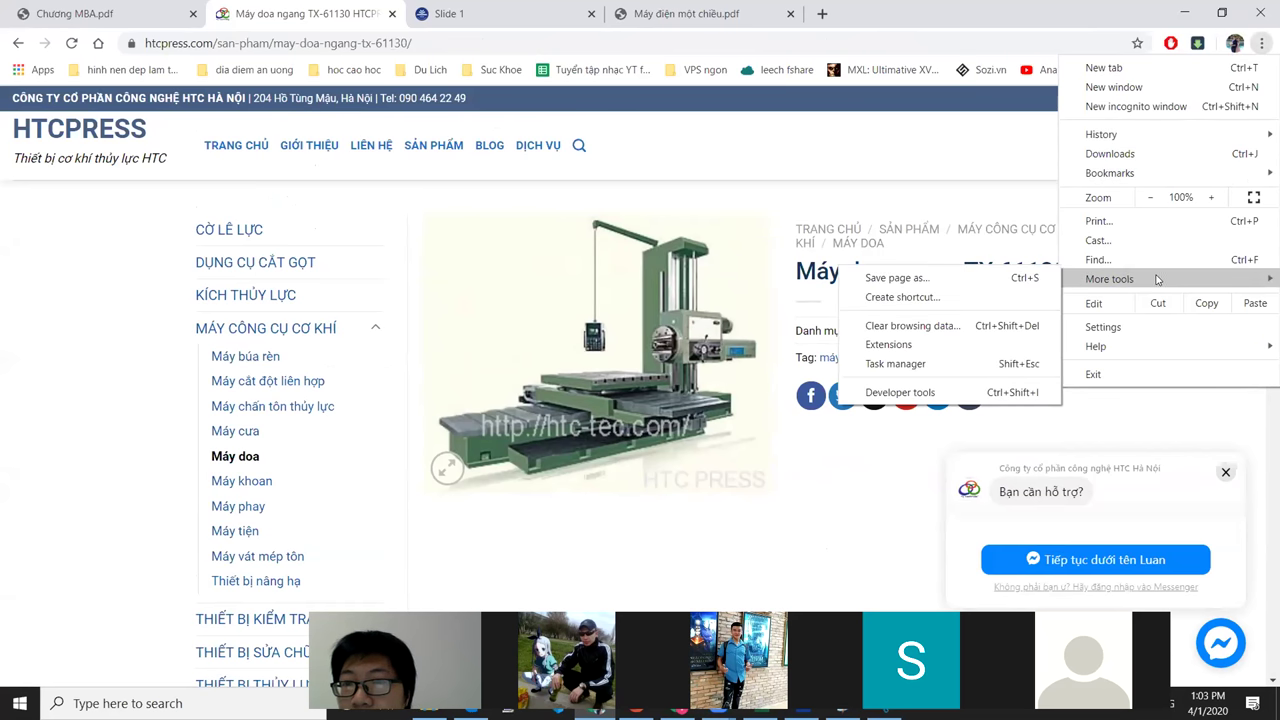
click(929, 280)
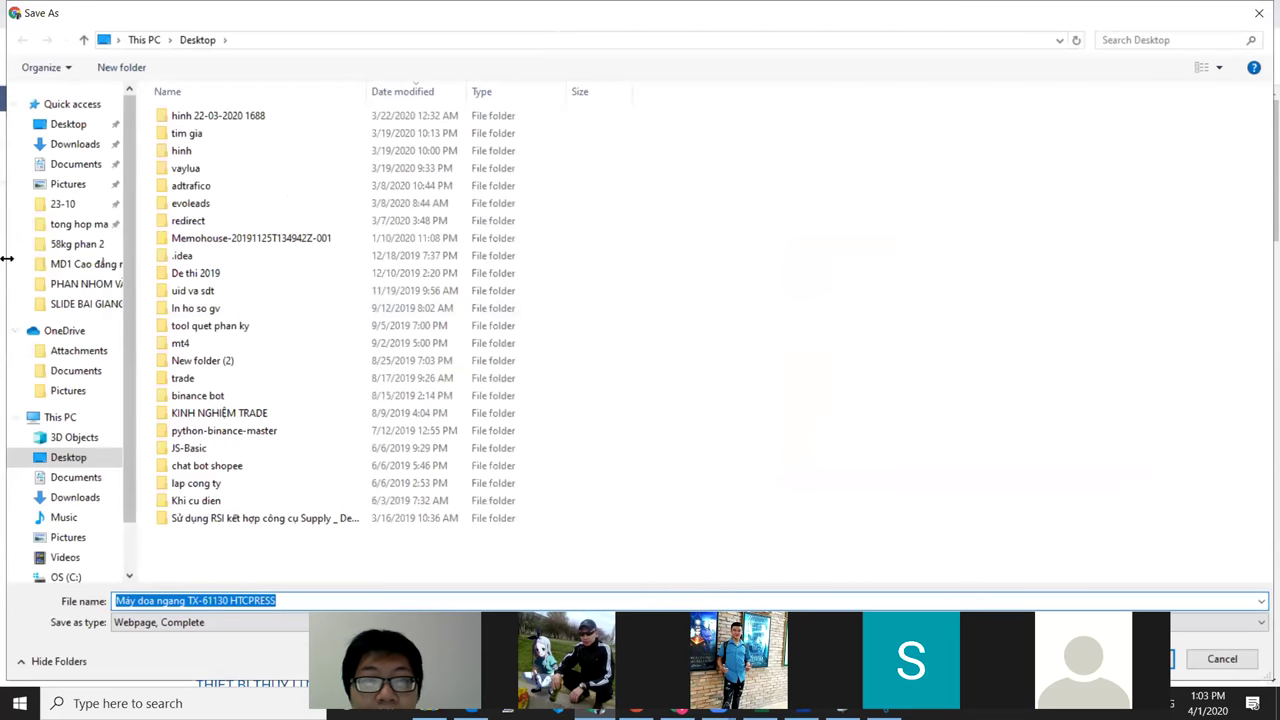
click(80, 284)
double_click(214, 117)
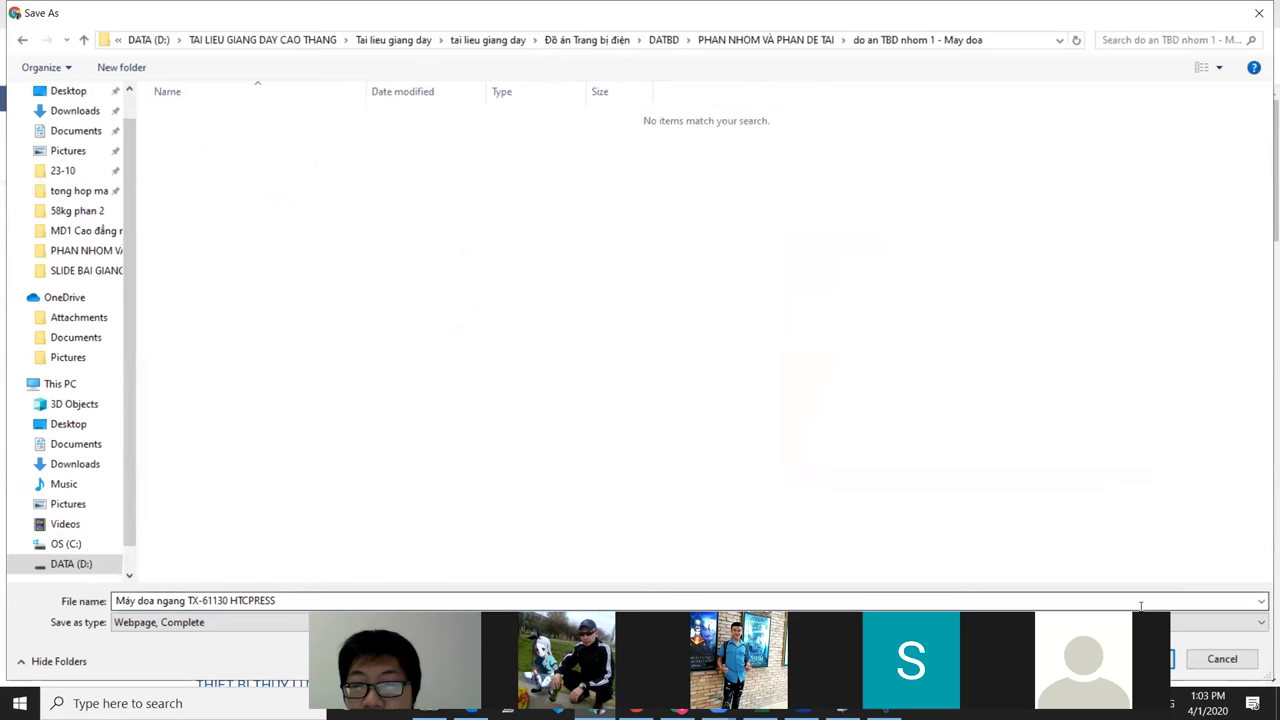
click(1148, 659)
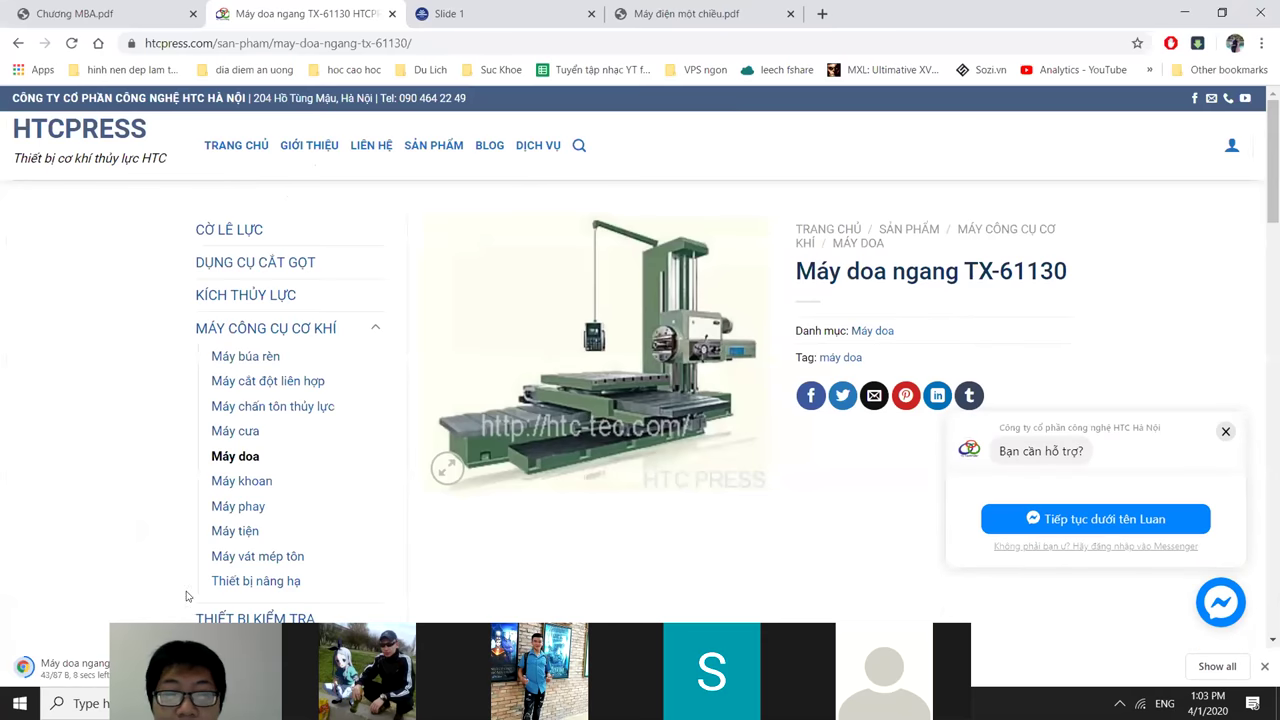
- Show the downloaded product page in its containing folder
click(214, 665)
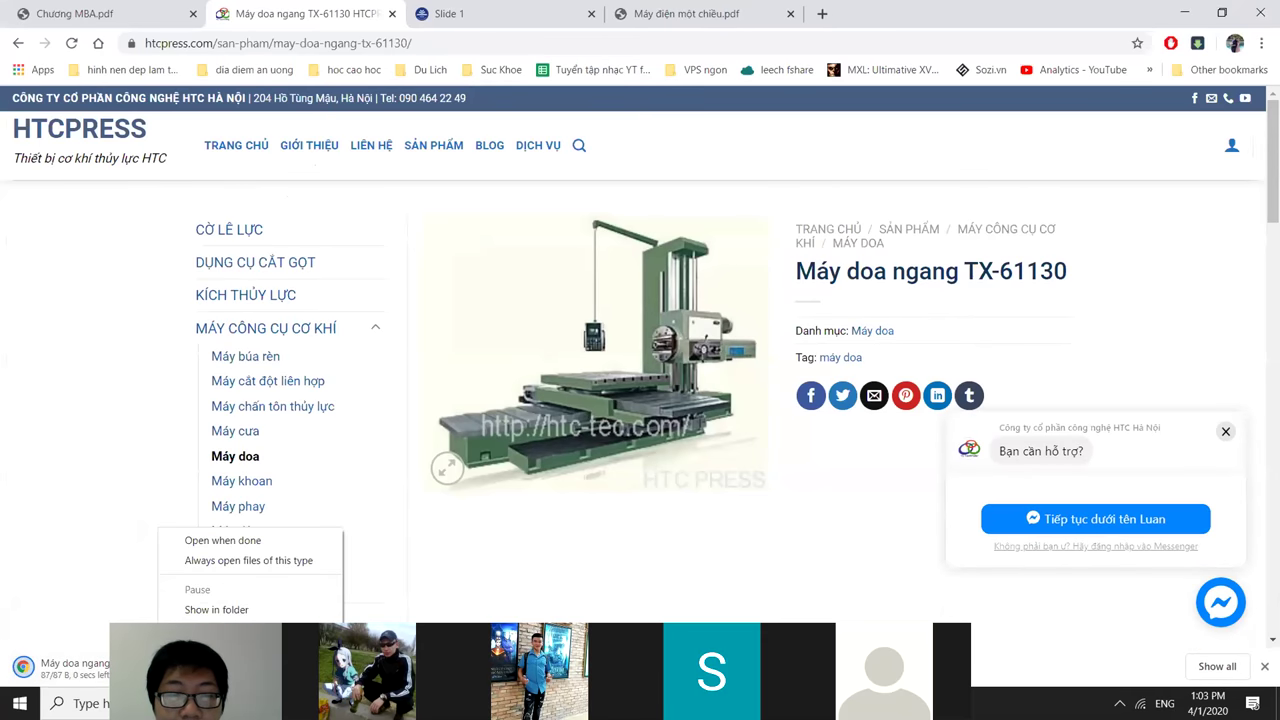
click(210, 614)
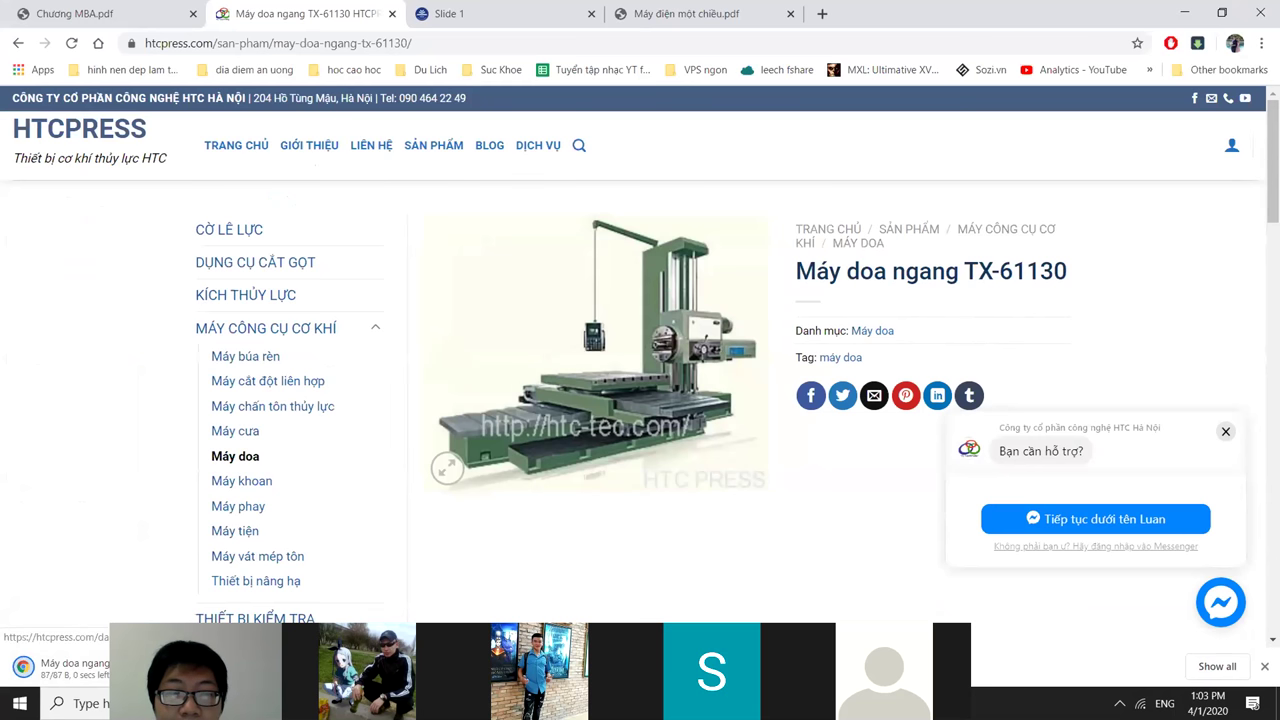
click(214, 665)
click(214, 609)
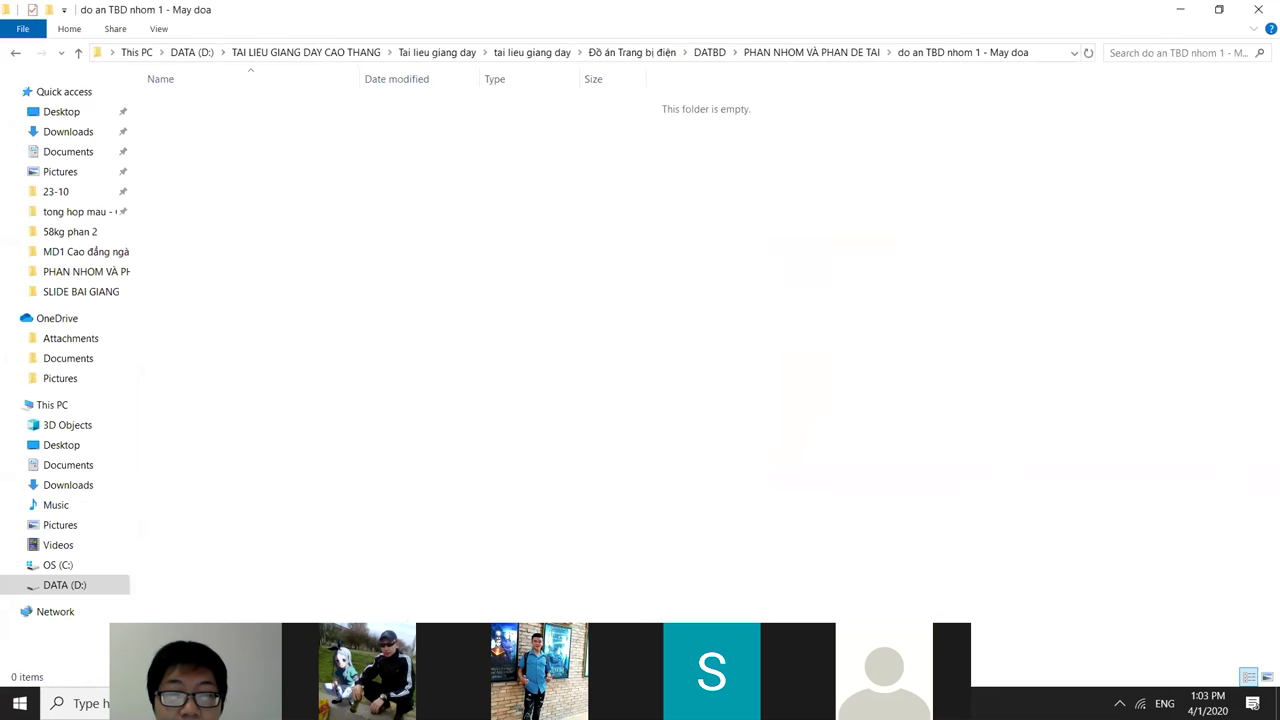
click(742, 262)
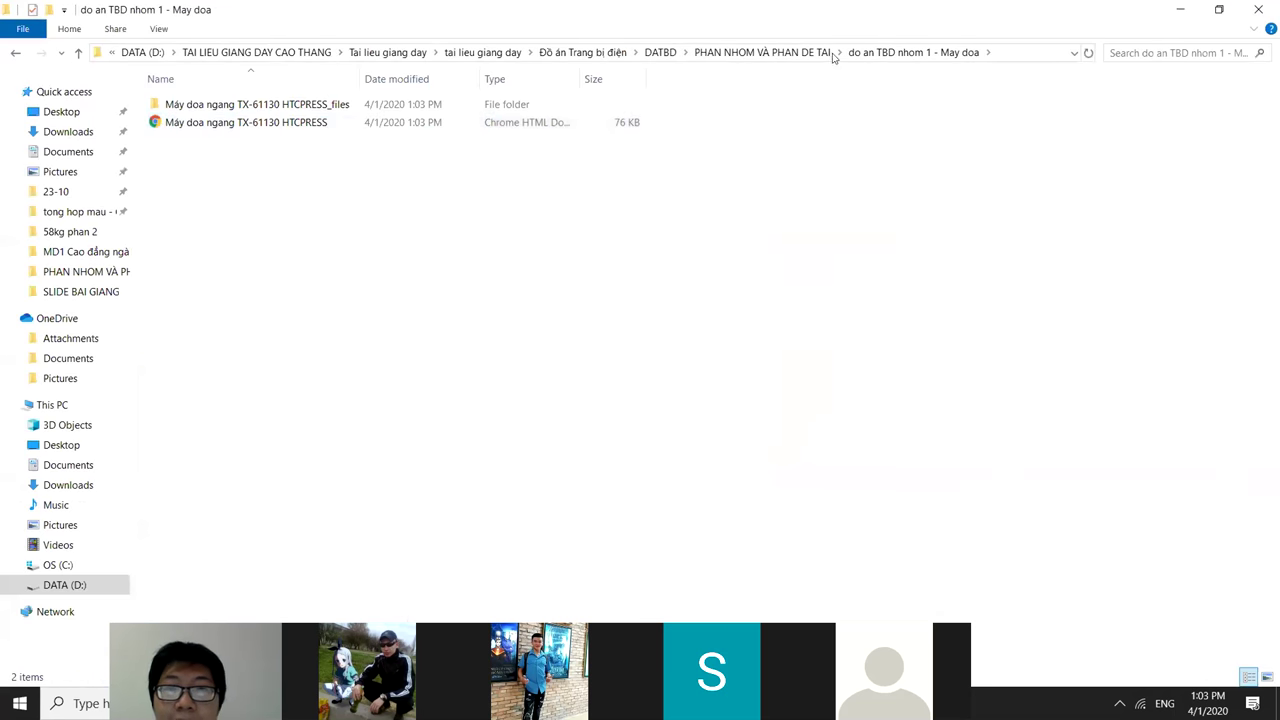
- Go up to PHAN NHOM VÀ PHAN DE TAI, reopen the "do an TBD nhom 1 - May doa" folder and select the saved HTML file
click(780, 52)
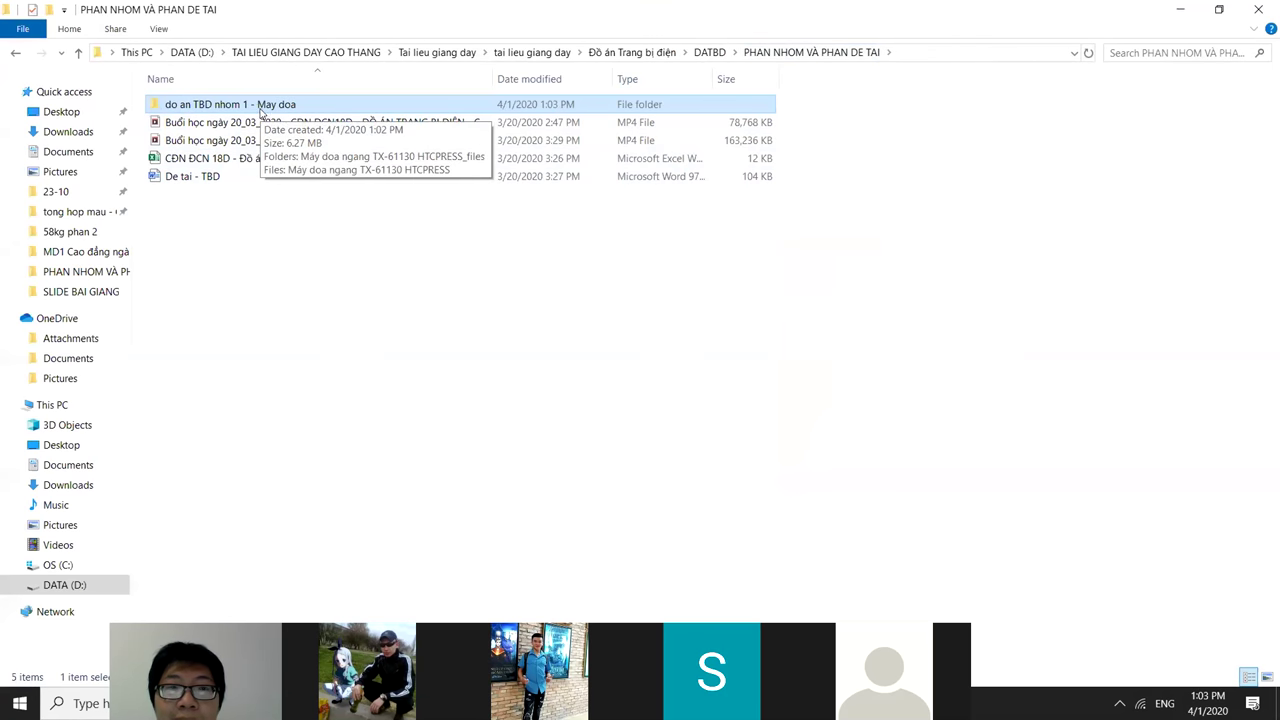
double_click(260, 110)
click(206, 125)
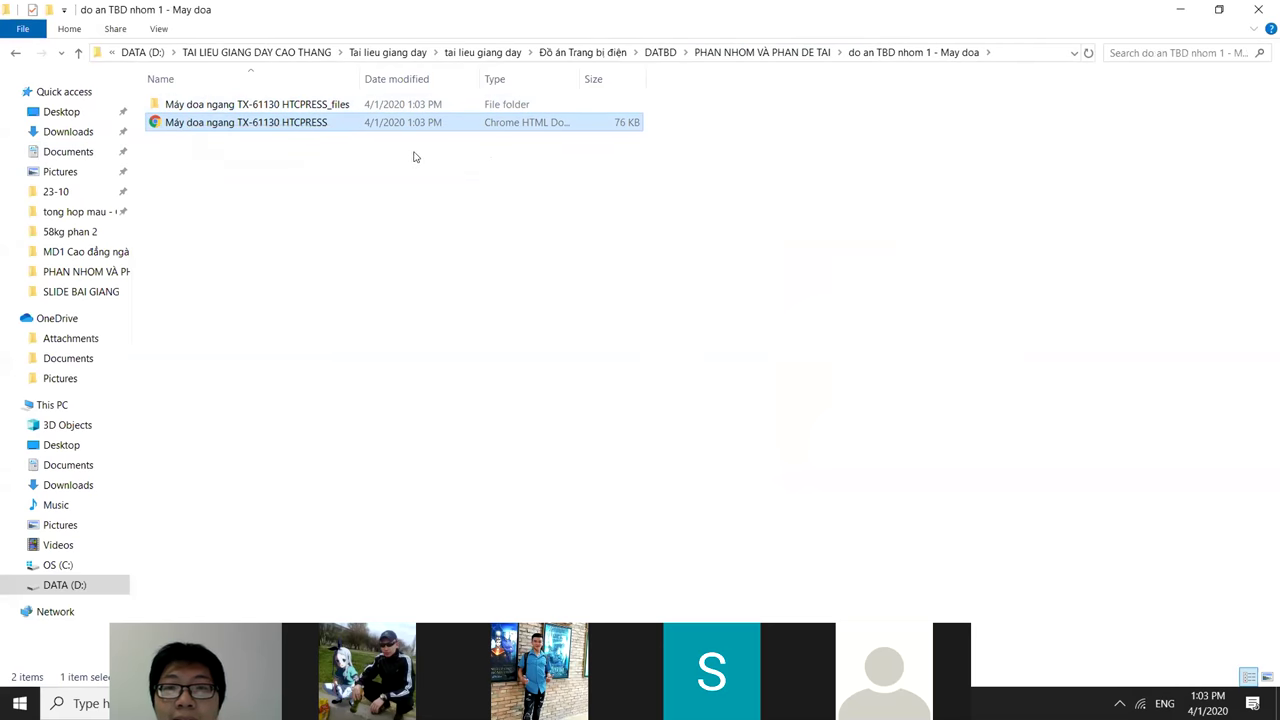
click(590, 200)
right_click(336, 157)
click(258, 196)
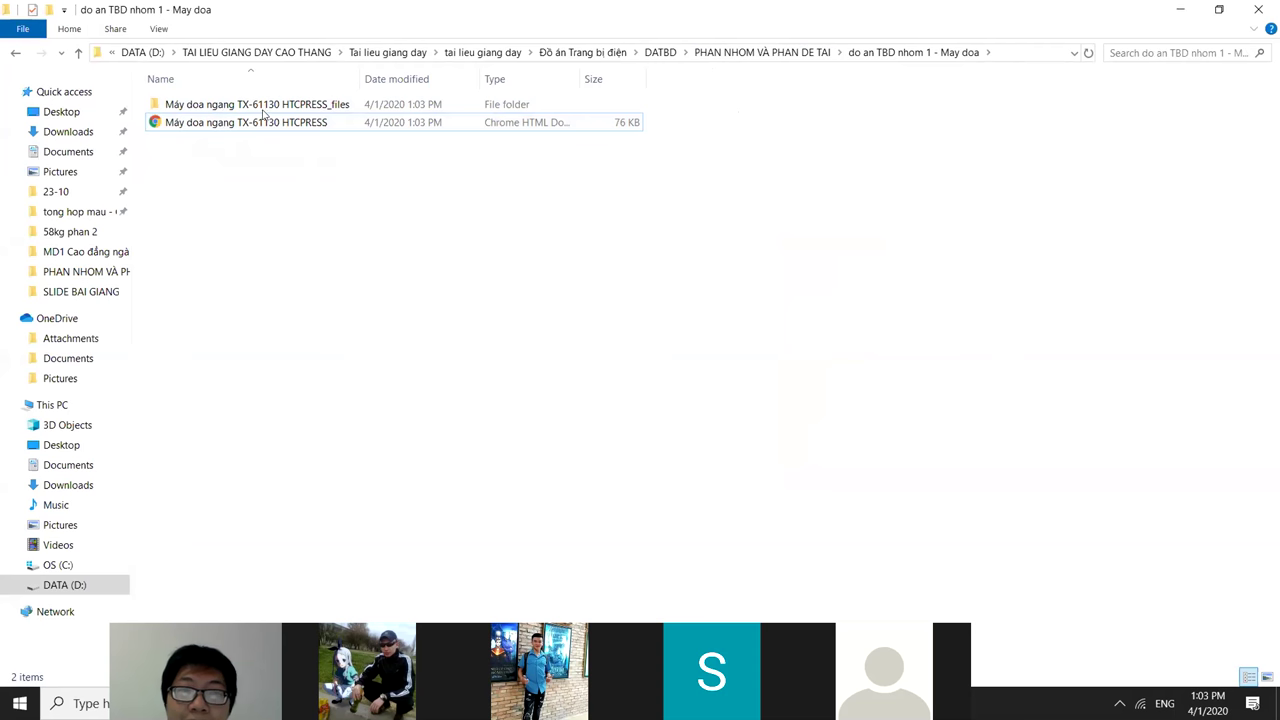
click(282, 128)
click(357, 224)
click(328, 126)
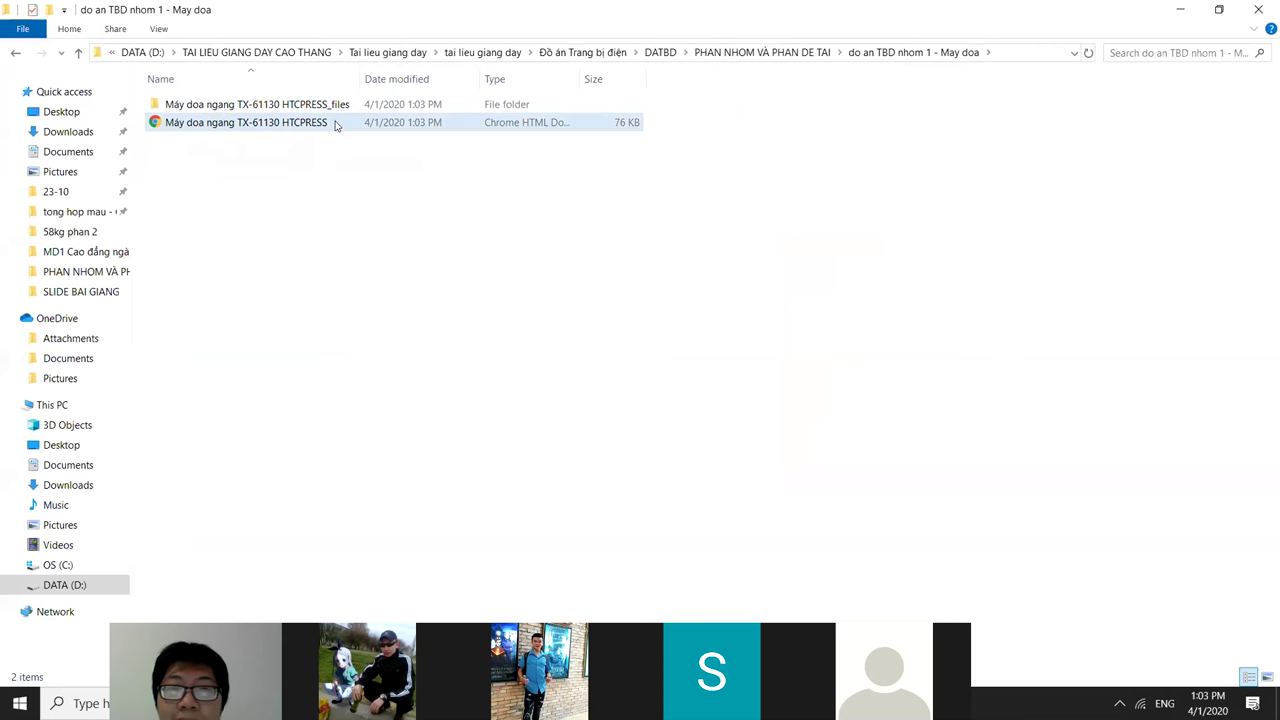
click(680, 265)
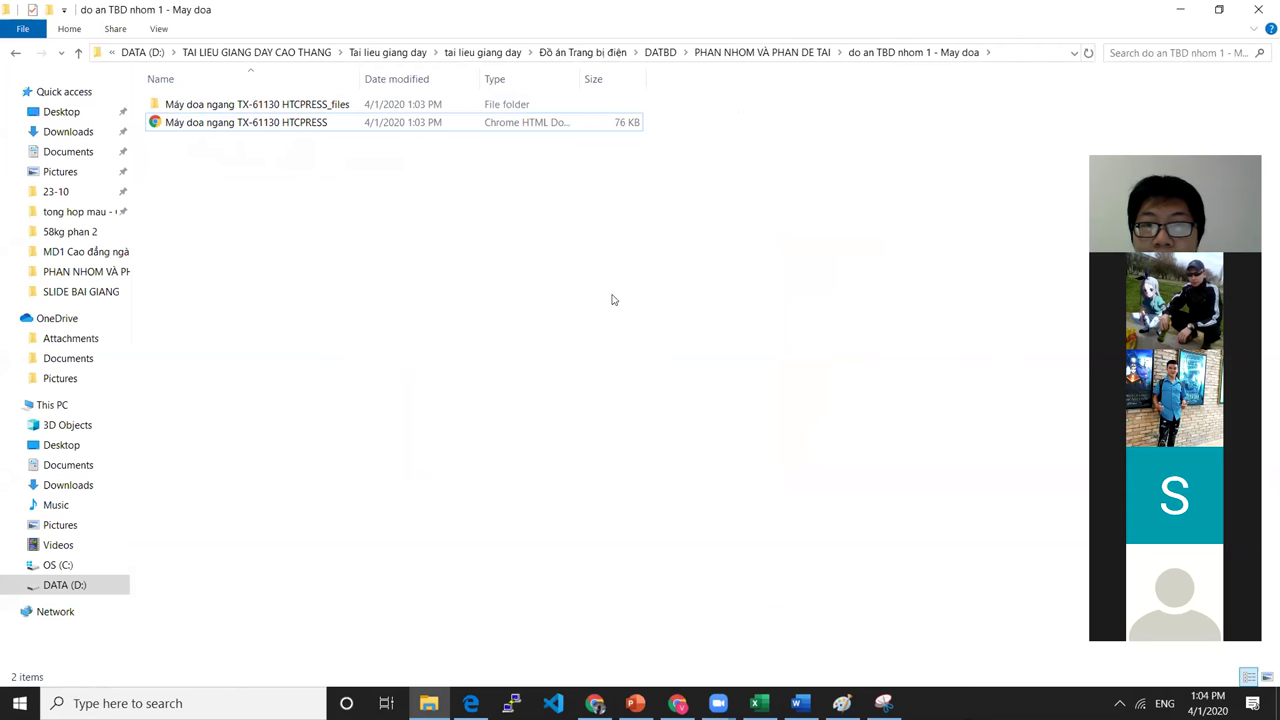
- Create a subfolder named "Hinh anh may Doa" in the "do an TBD nhom 1 - May doa" folder
right_click(324, 191)
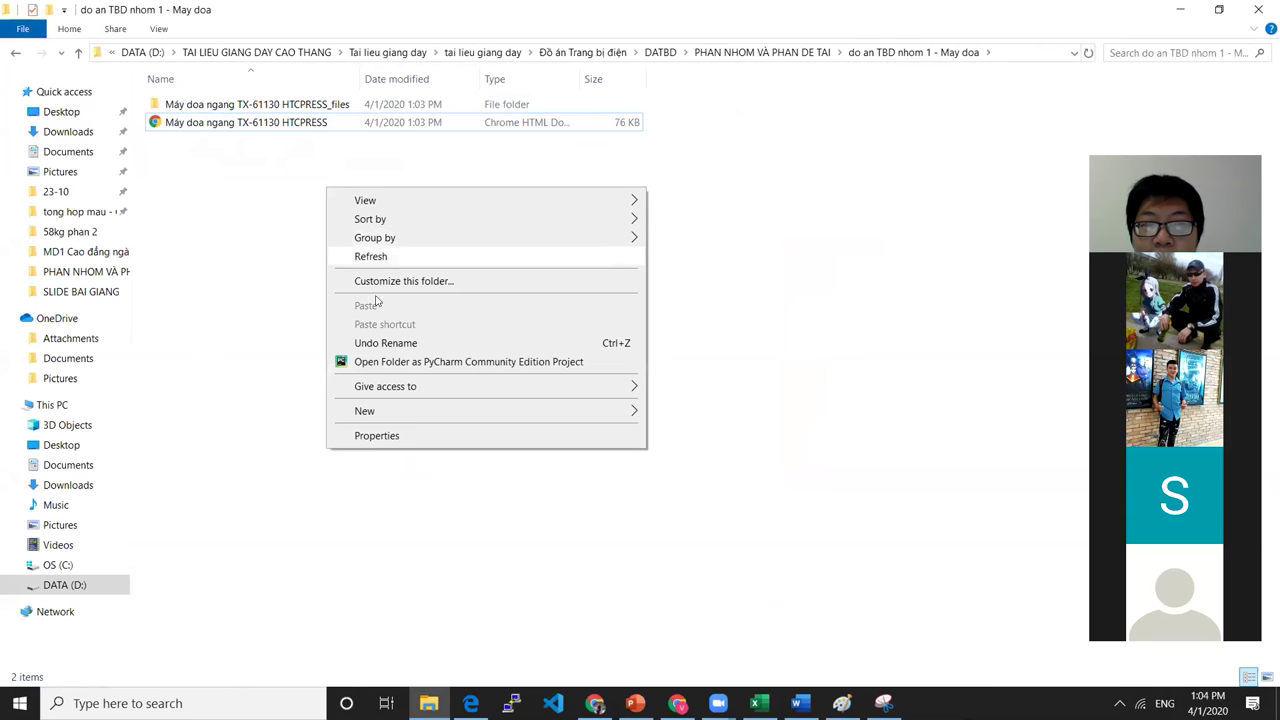
mouse_move(405, 416)
click(680, 412)
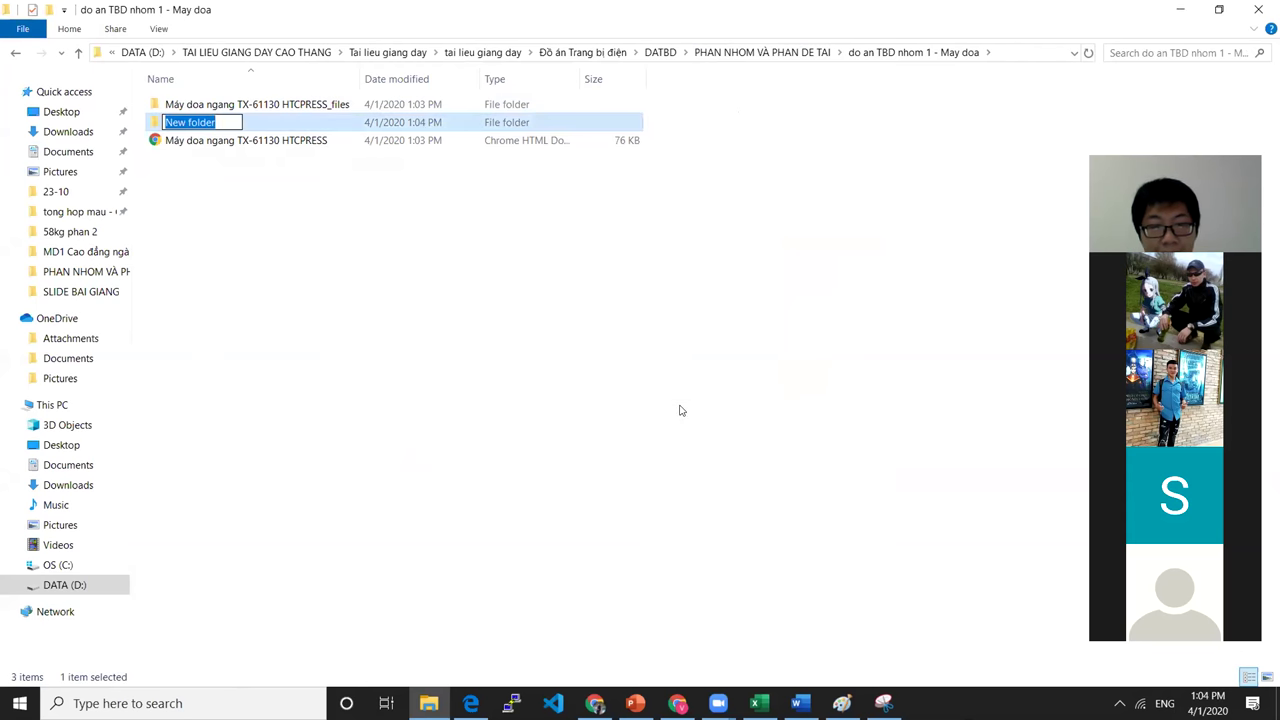
text(Hinh anh may Doa)
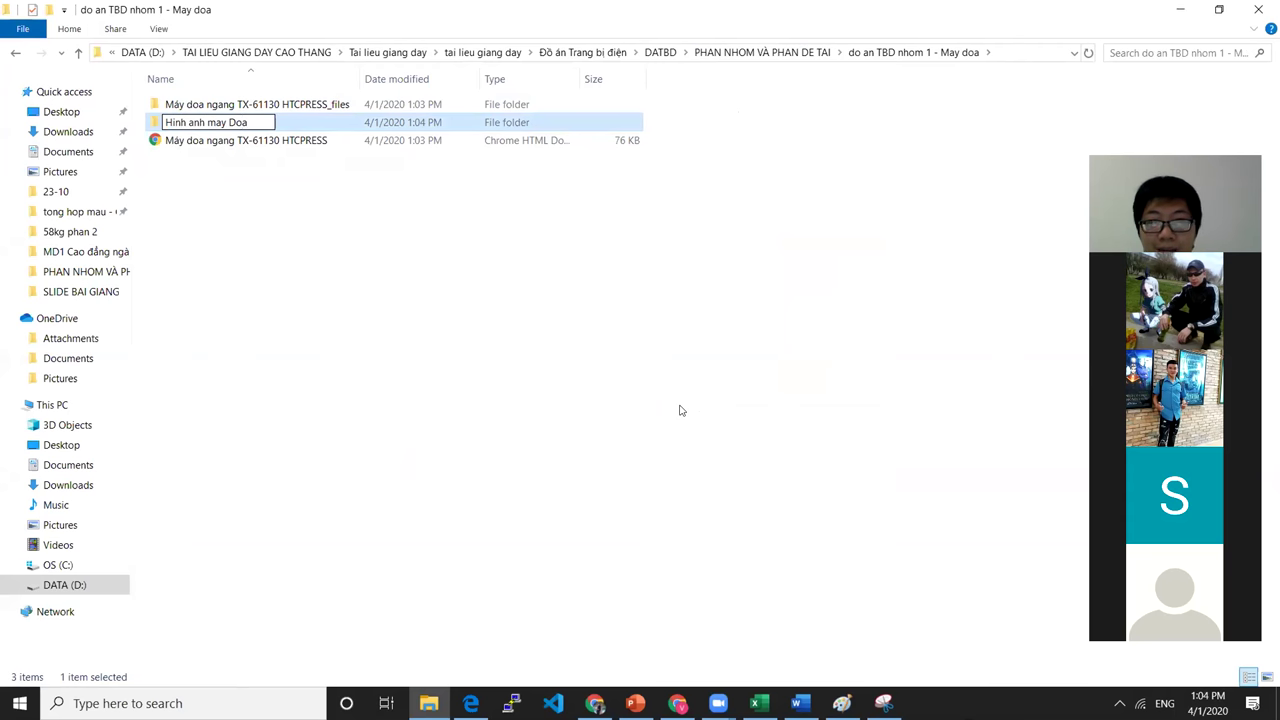
key(Return)
- Switch back to Chrome, search Google for "maáy doa" and show the image results
key(alt+Tab)
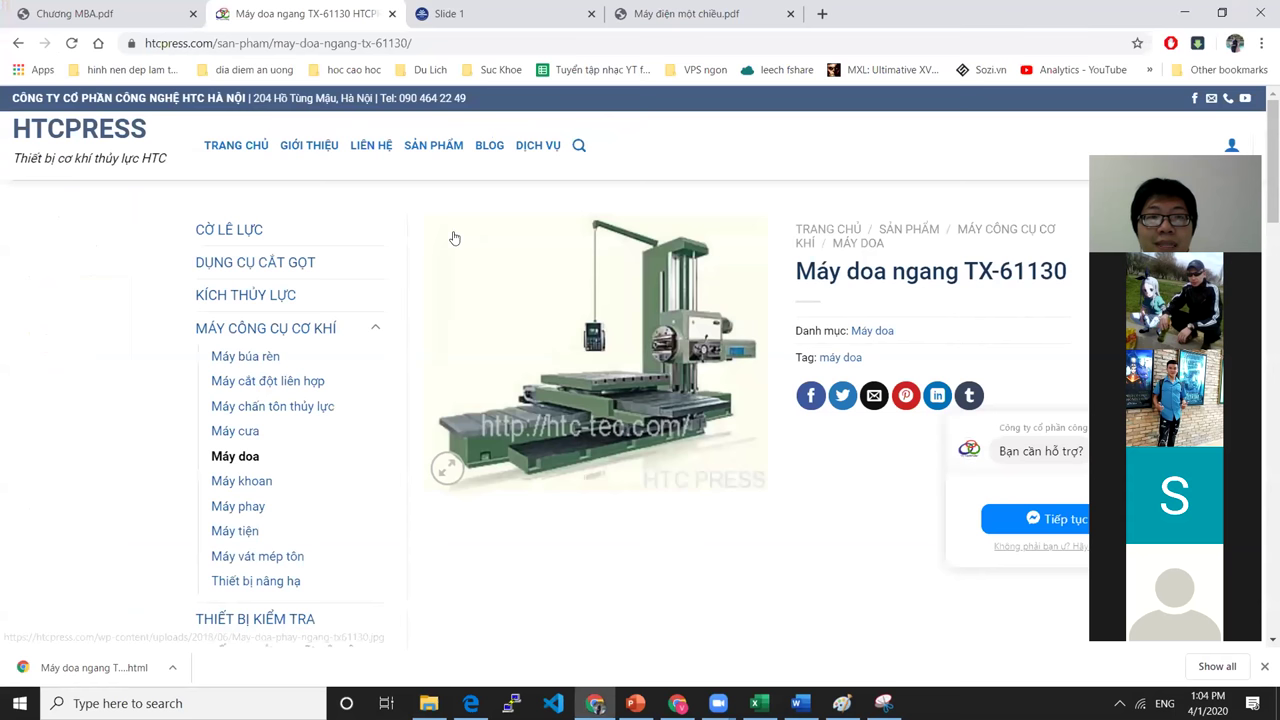
click(493, 39)
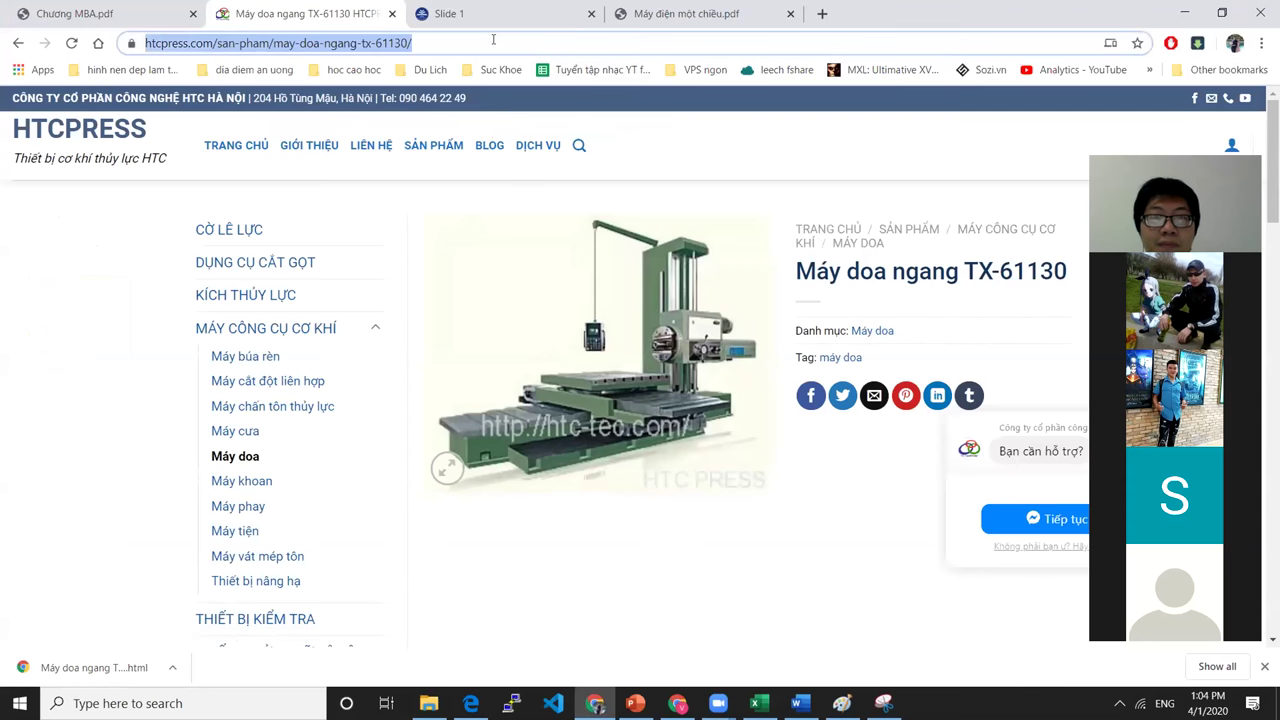
text(maáy doa)
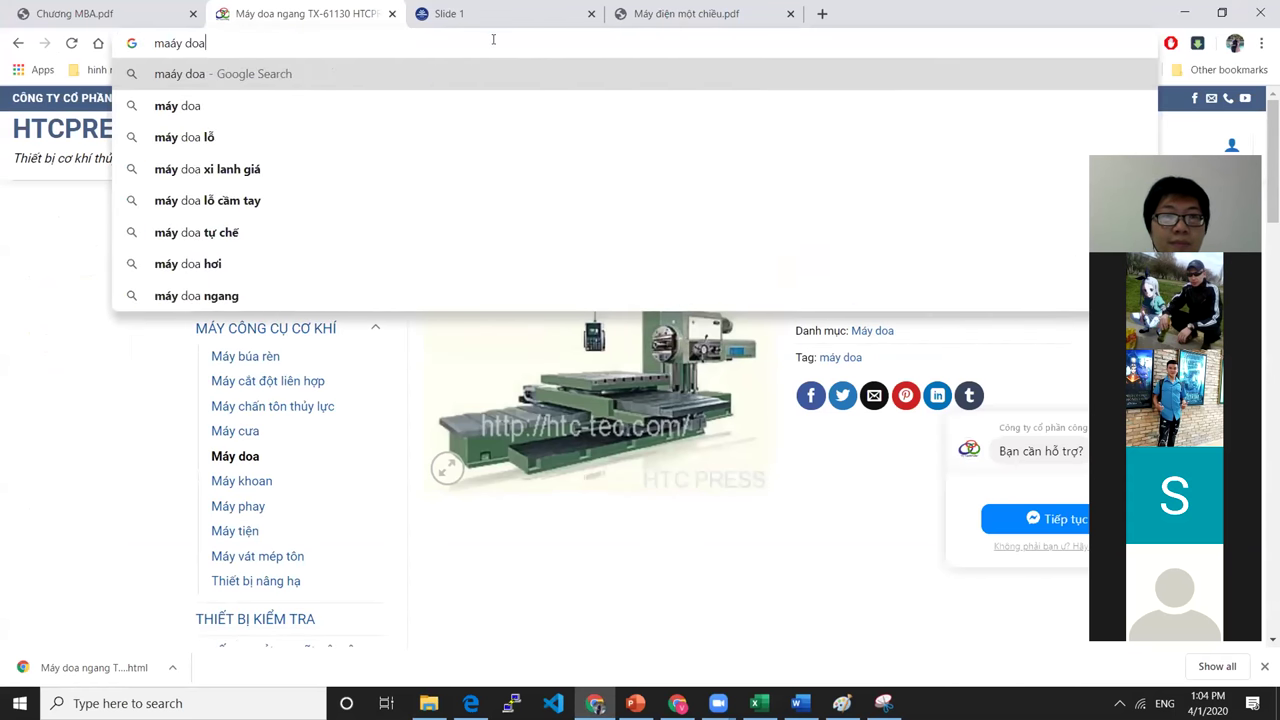
key(Return)
click(256, 179)
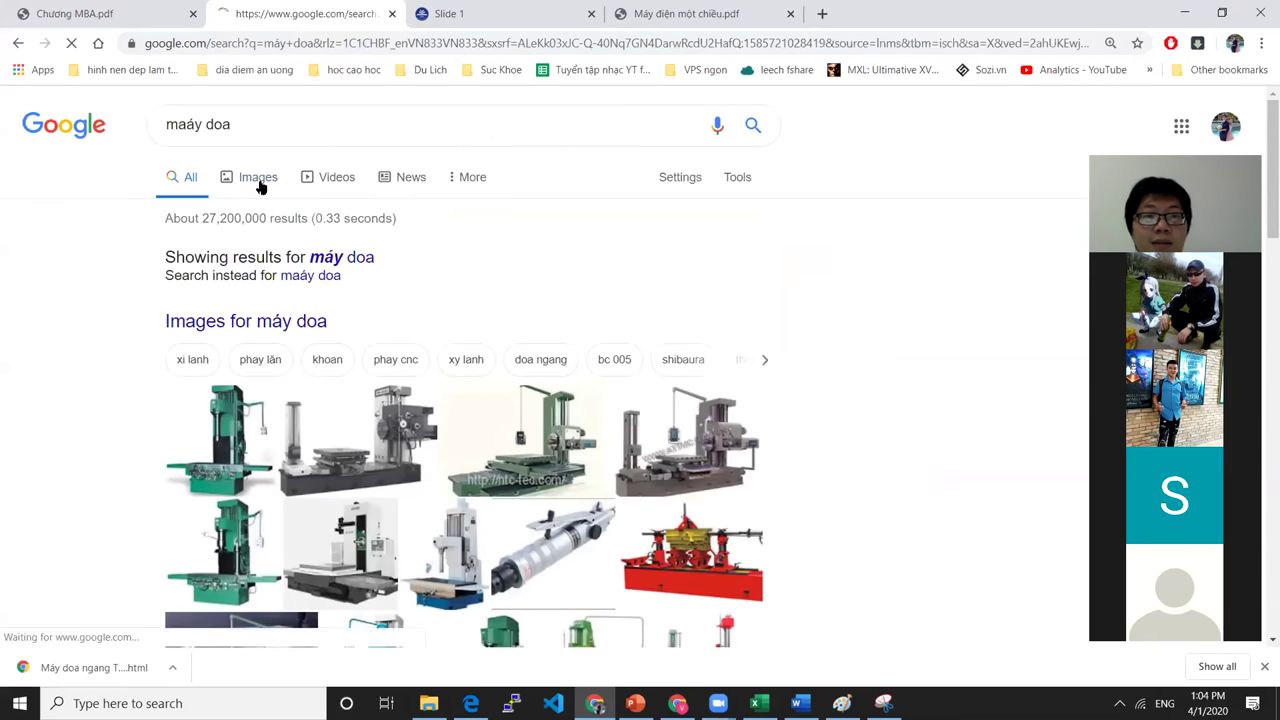
- Save the "Máy doa ngang TX611" image as "download" in the "Hinh anh may Doa" subfolder
click(300, 340)
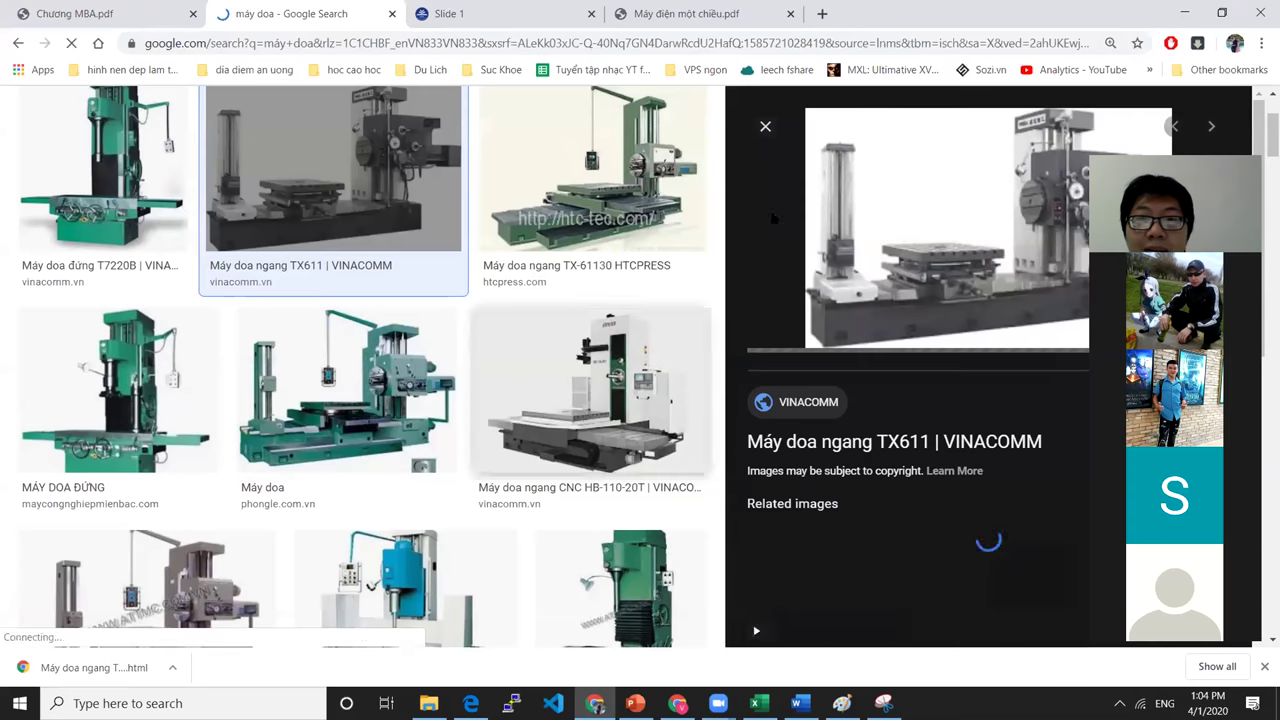
right_click(896, 203)
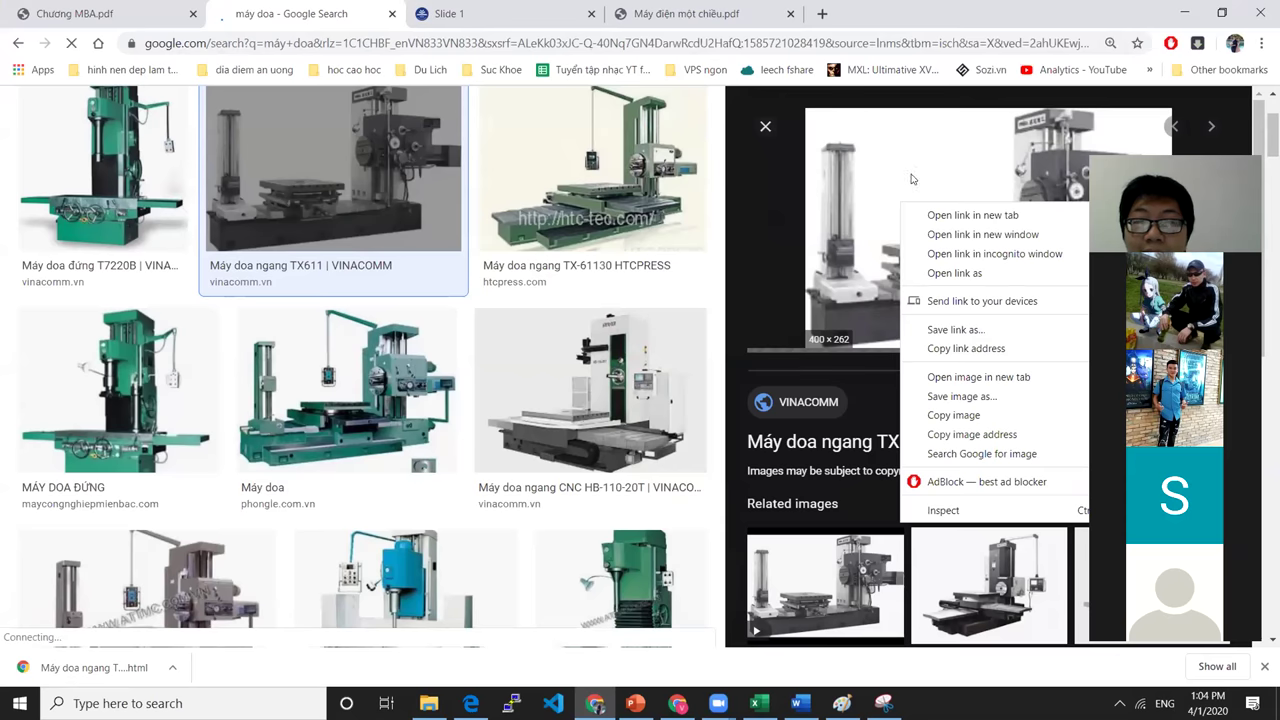
right_click(896, 171)
click(957, 363)
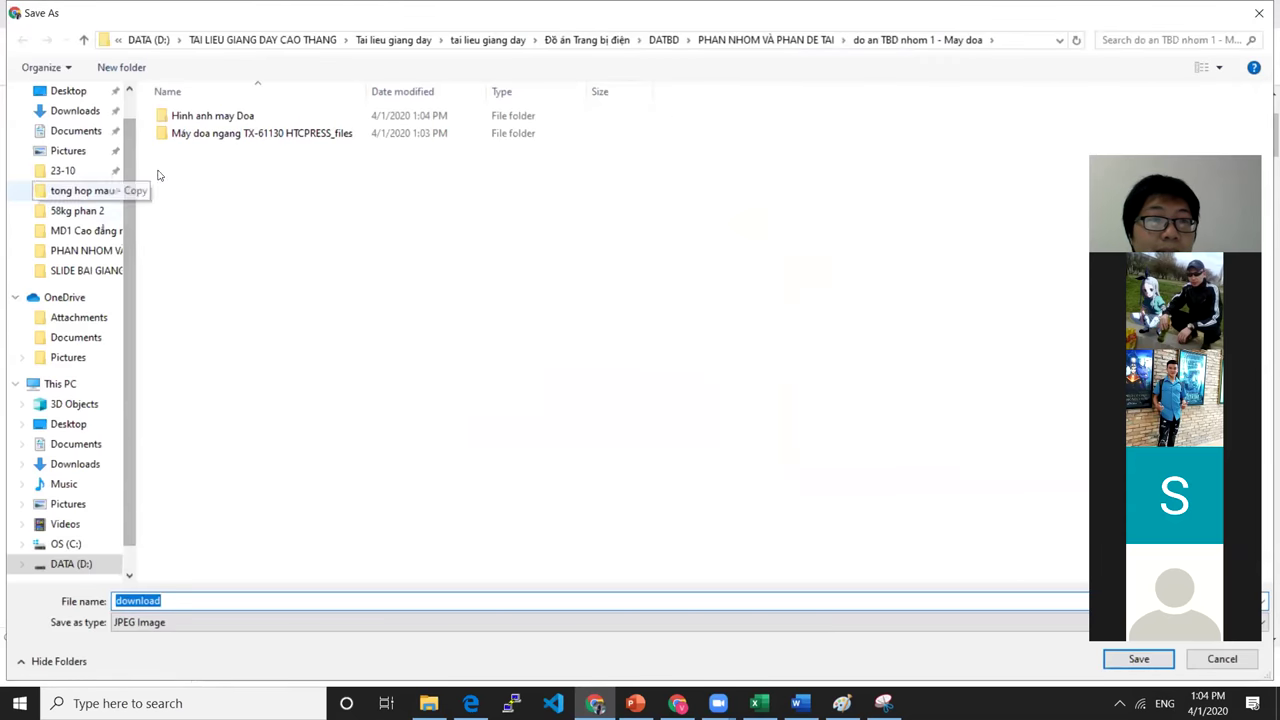
double_click(190, 115)
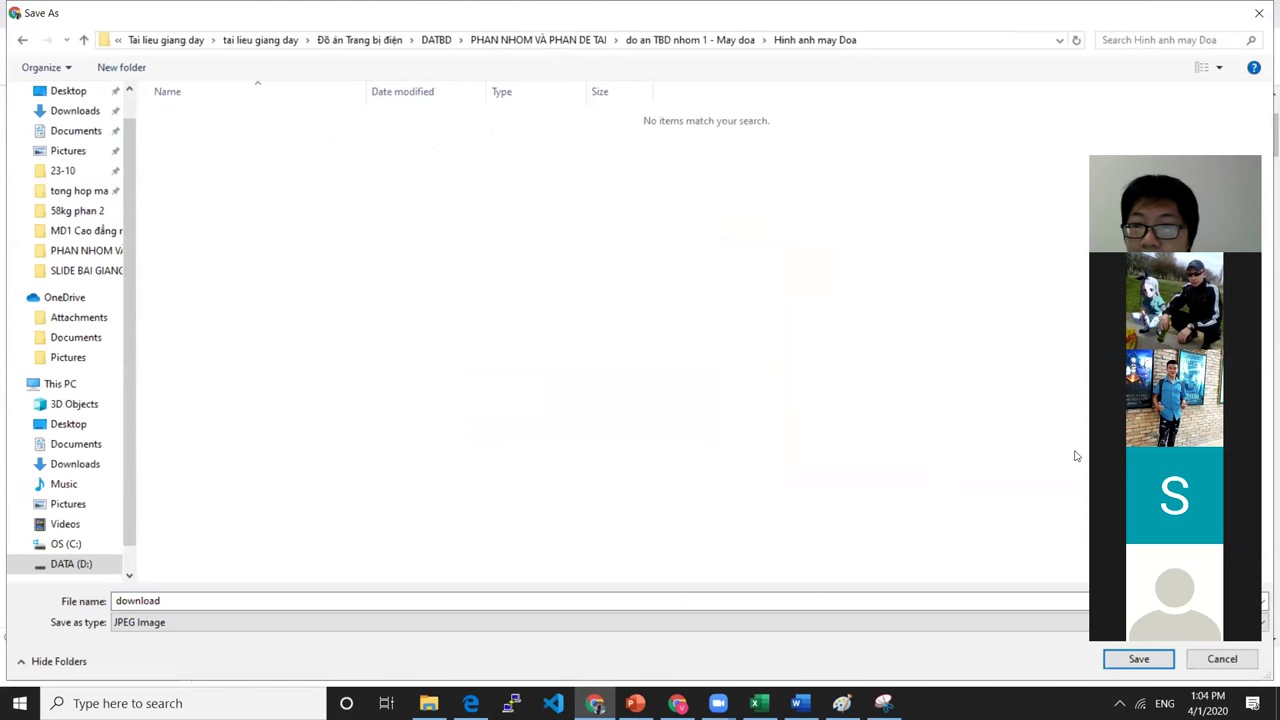
key(Return)
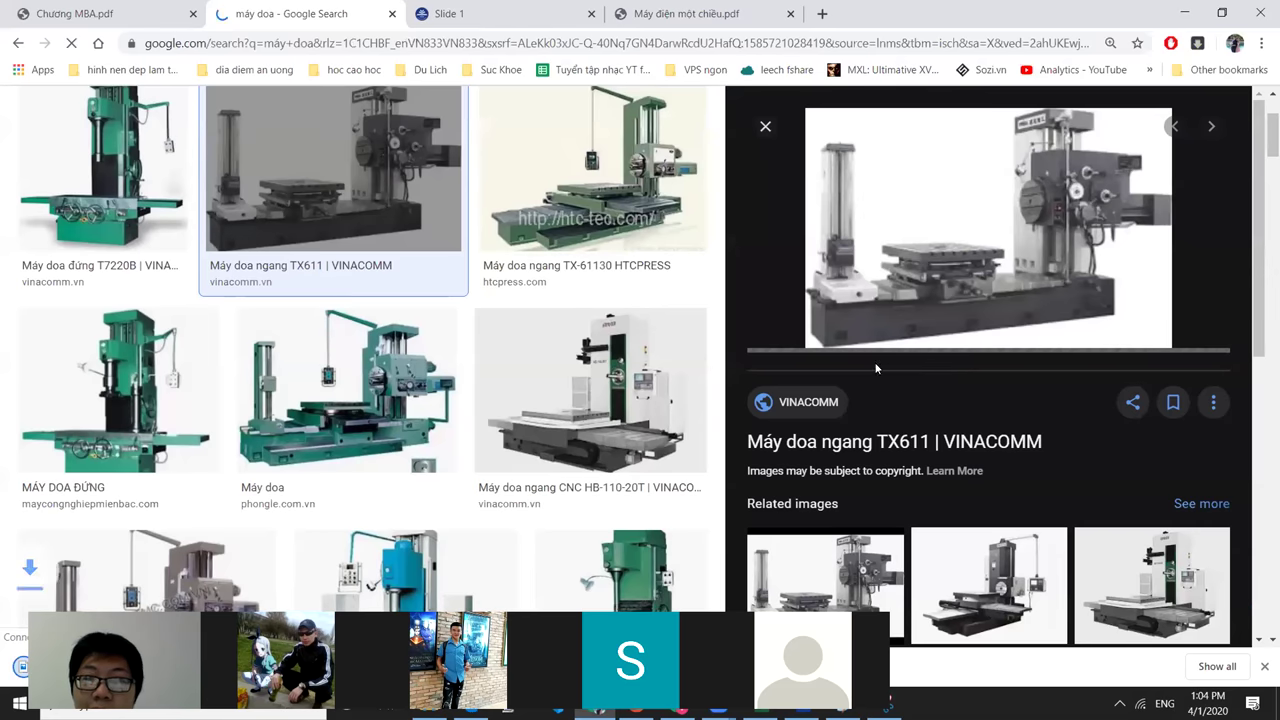
- Save the "Máy doa ngang CNC HB-110-20T" image as "download (1)" in the "Hinh anh may Doa" subfolder
click(590, 390)
right_click(1052, 355)
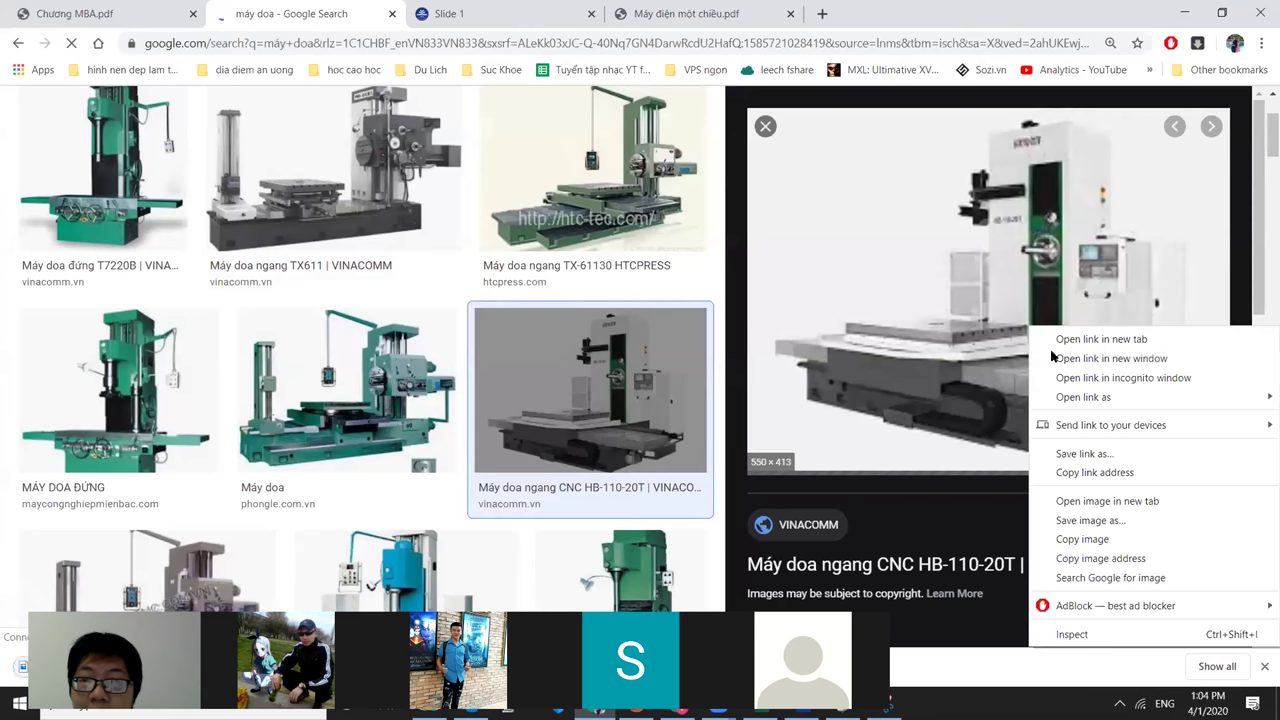
click(1095, 521)
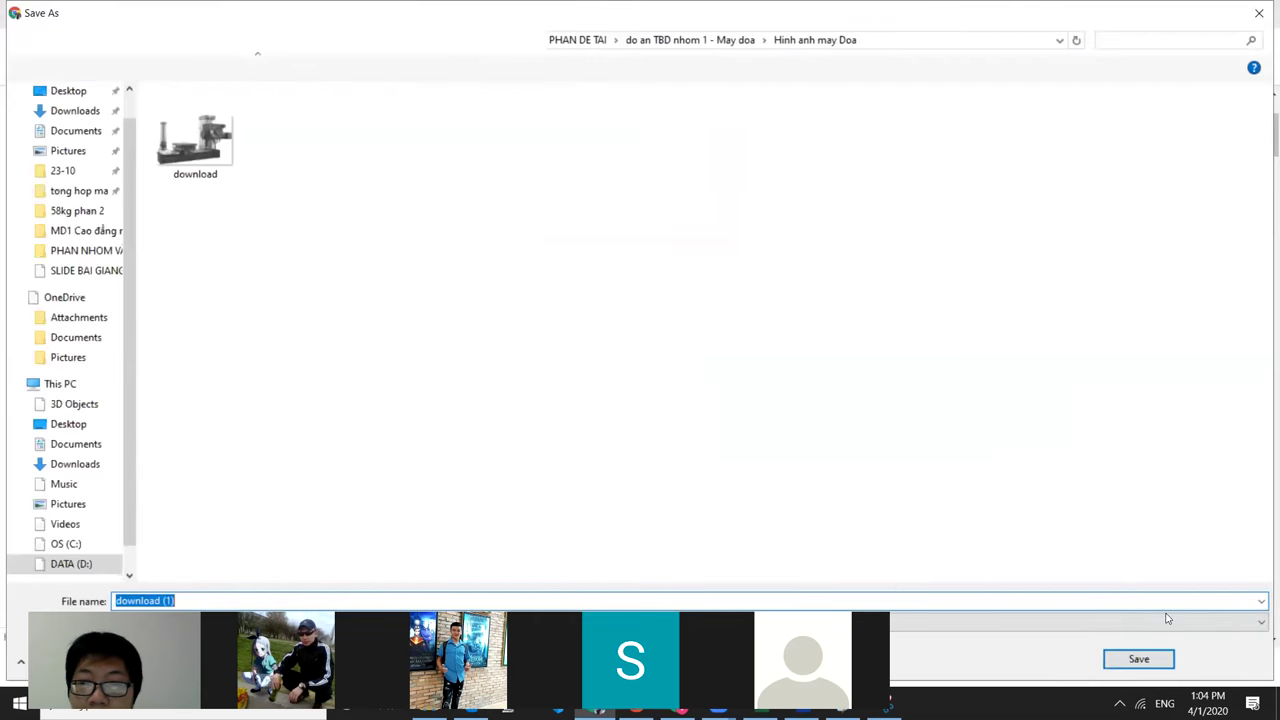
click(1138, 659)
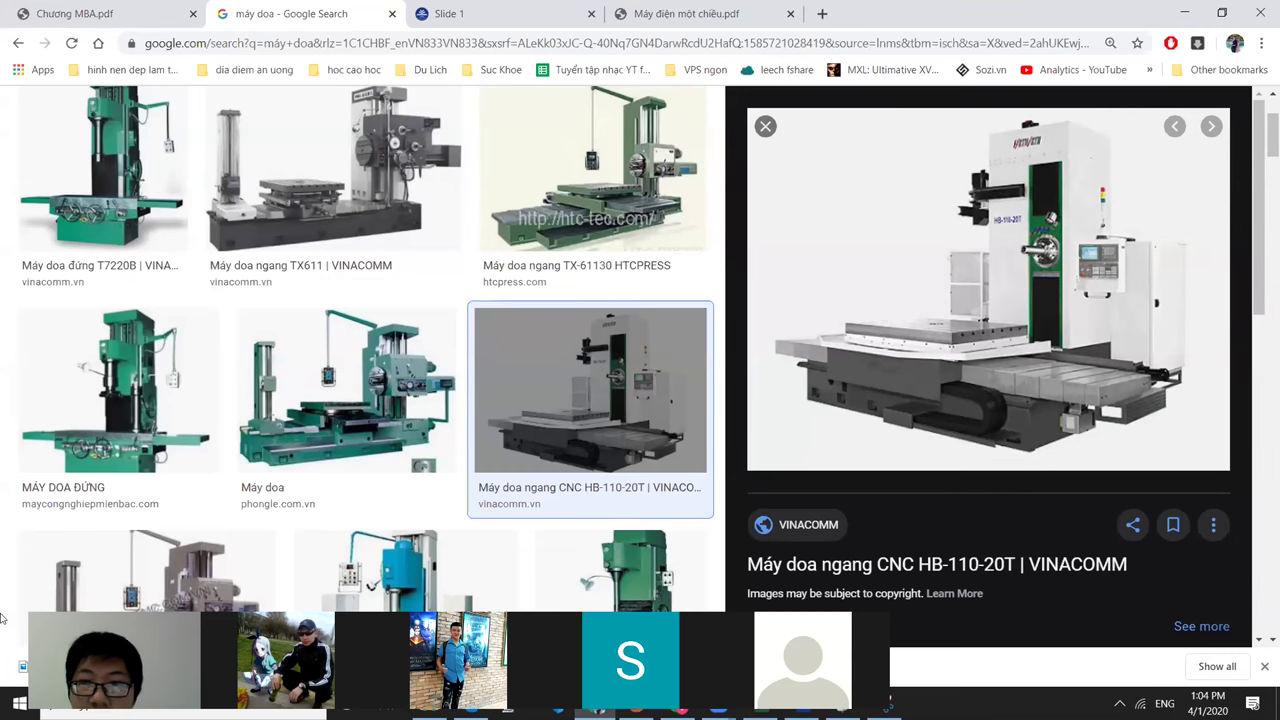
- Switch to File Explorer, go up to PHAN NHOM VÀ PHAN DE TAI and reopen the "do an TBD nhom 1 - May doa" folder
click(428, 703)
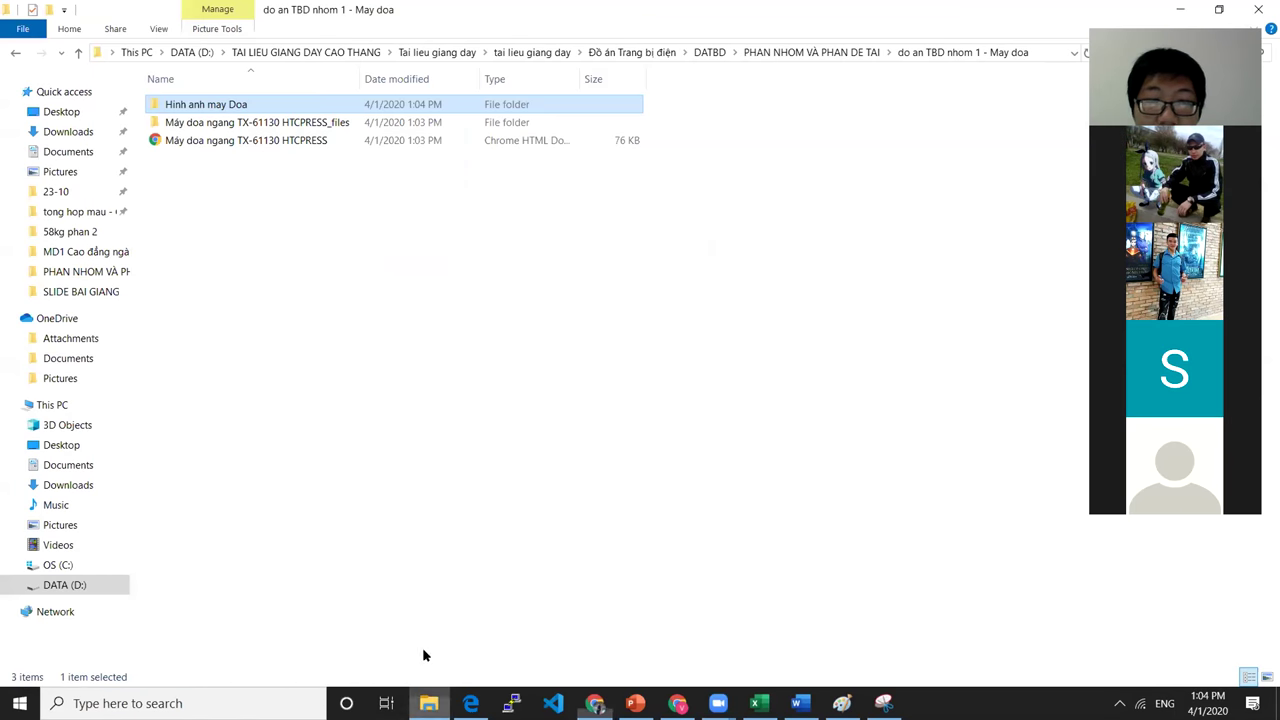
click(843, 51)
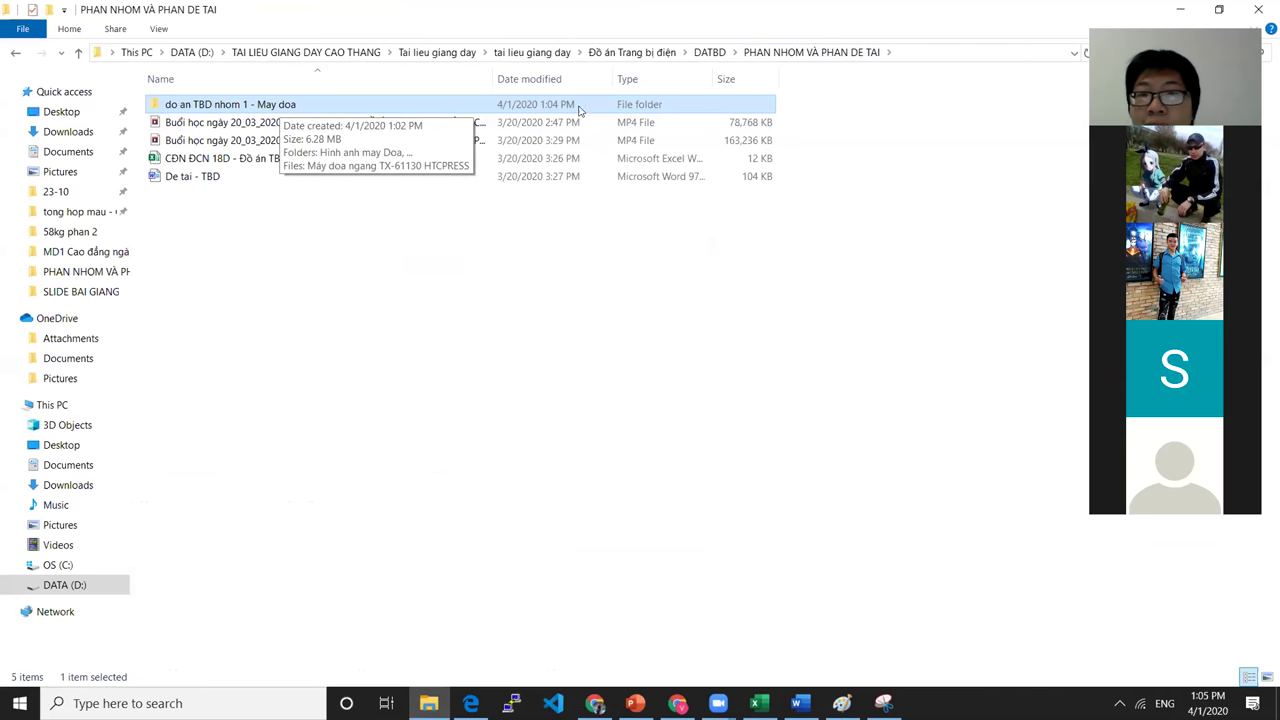
double_click(689, 106)
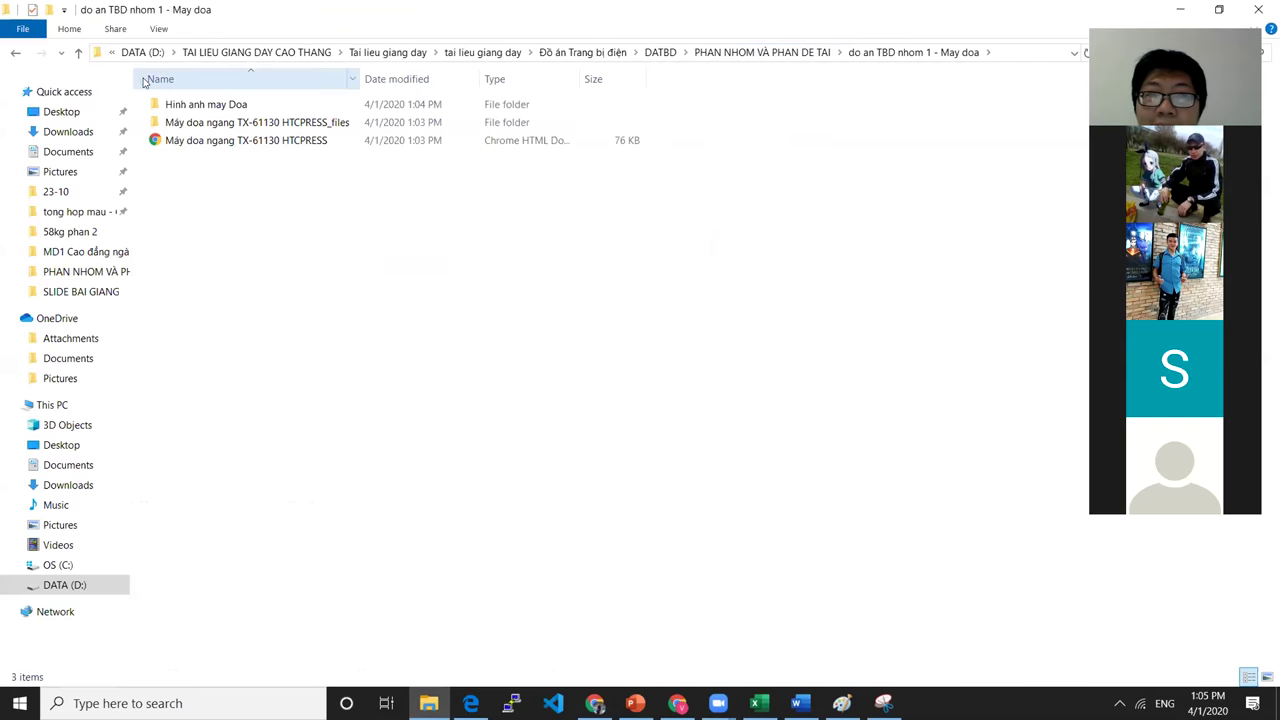
click(17, 53)
double_click(374, 104)
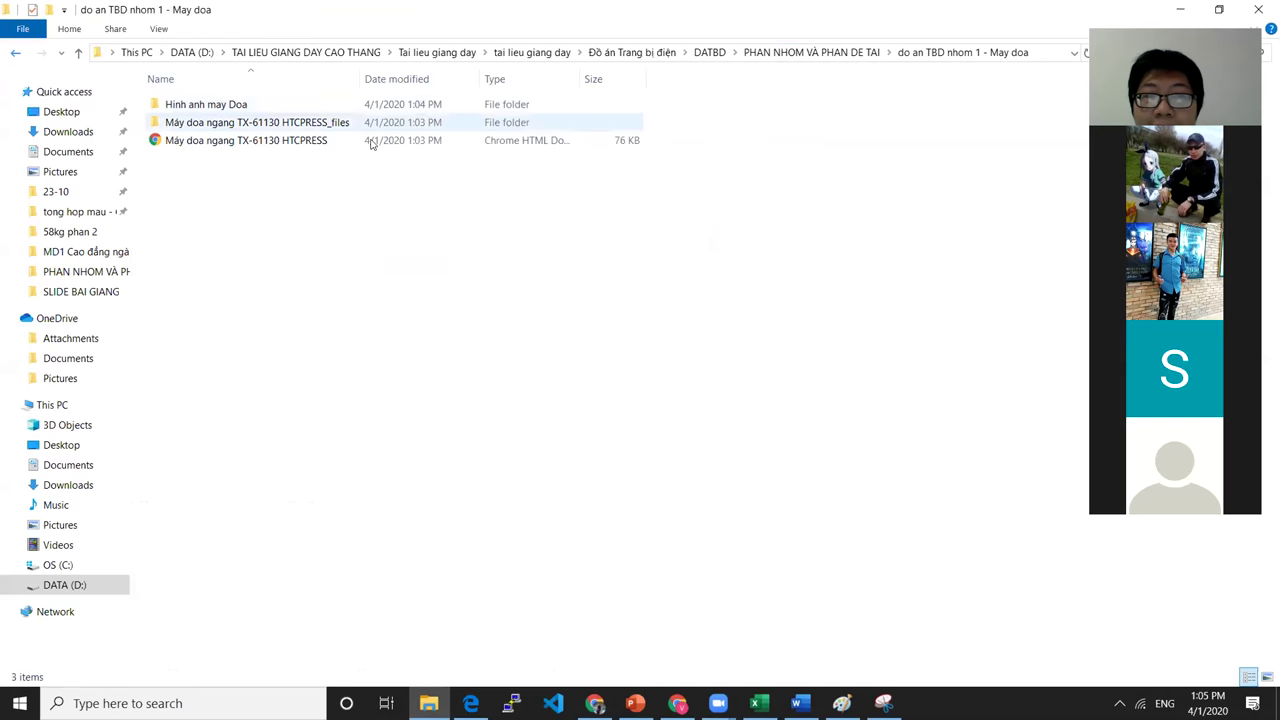
- Create a Word document named "Bao cao do an nhom 1 - may doa" in the group 1 folder and open it
right_click(429, 247)
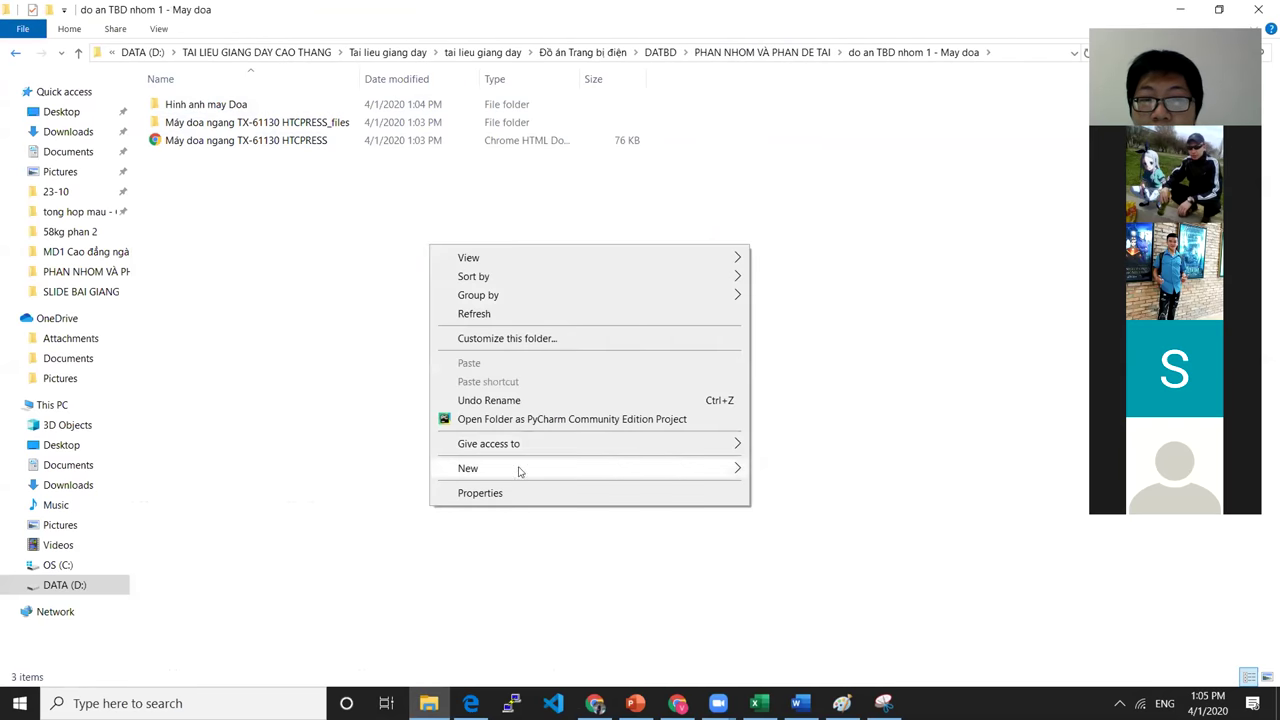
mouse_move(592, 467)
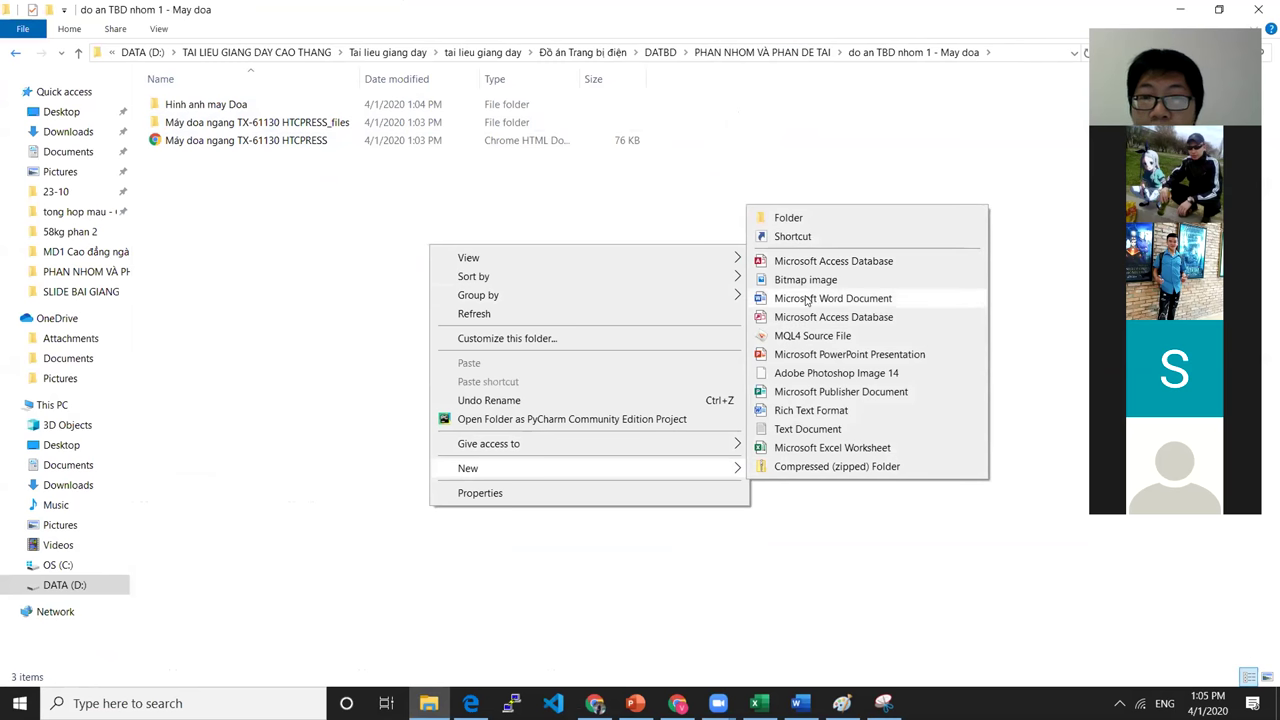
click(806, 299)
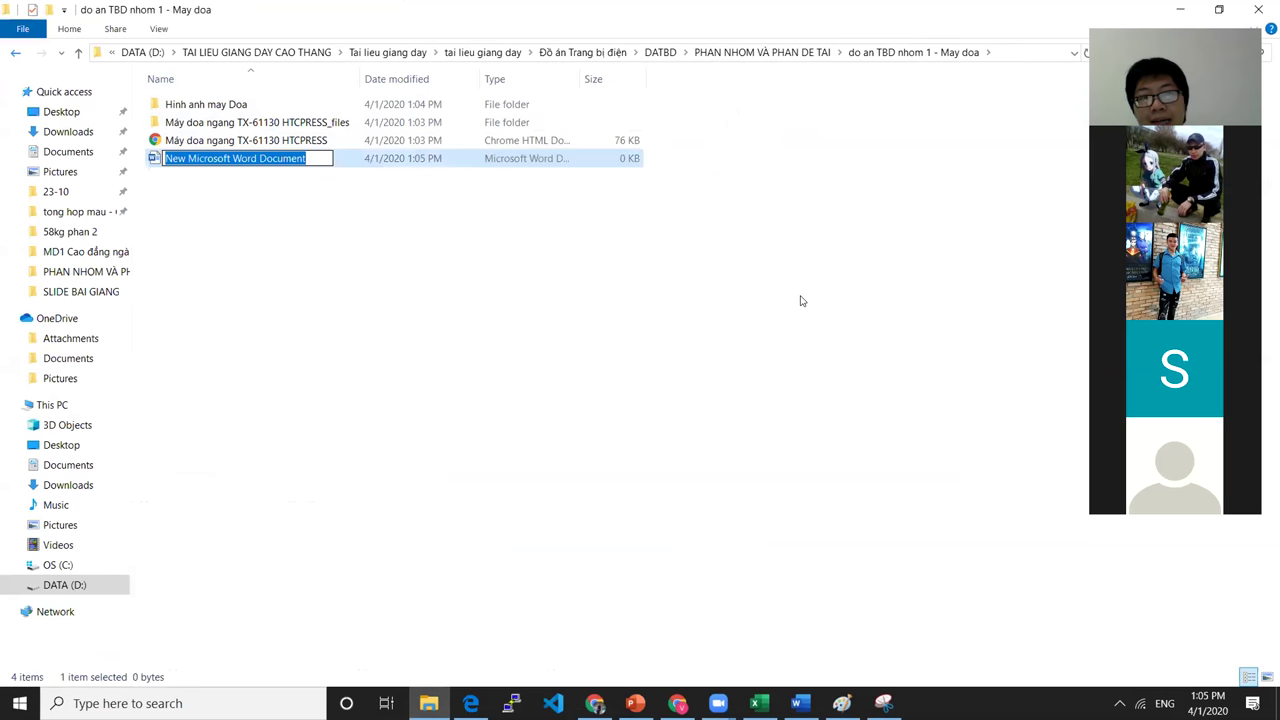
text(Bao cao do an nhom 1 - Ma)
key(BackSpace)
key(BackSpace)
key(BackSpace)
text(may doa)
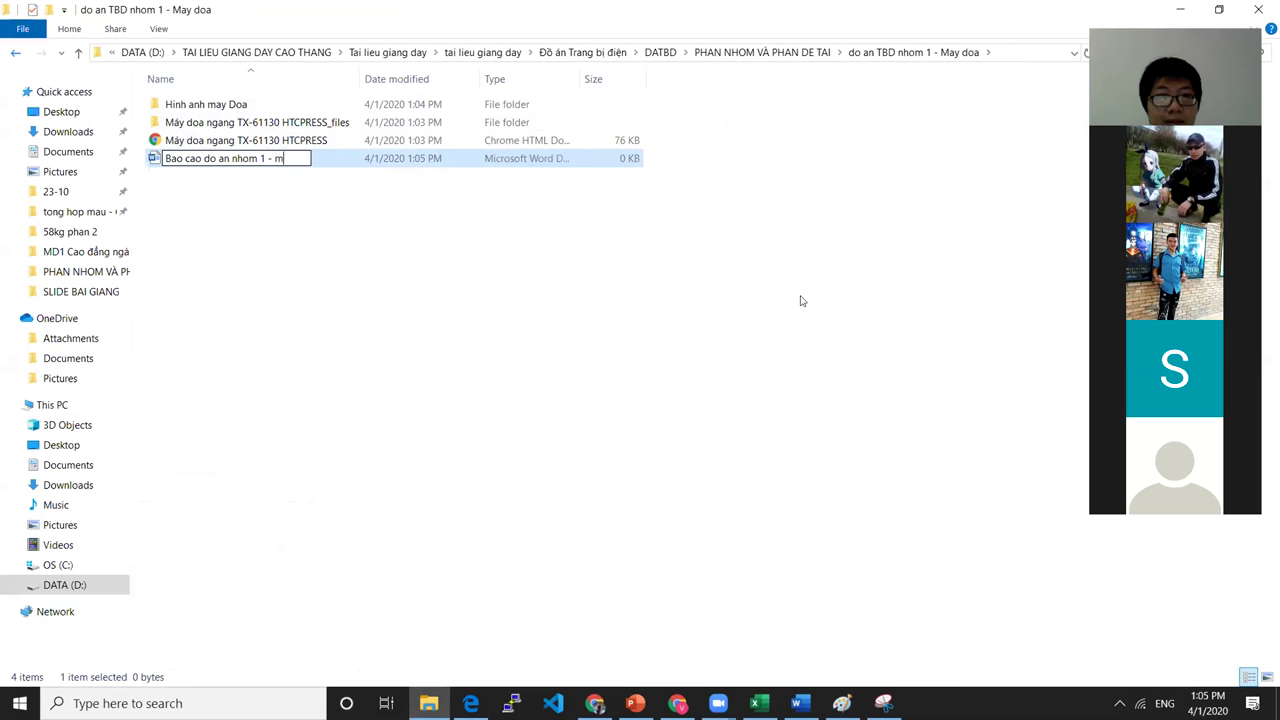
key(Return)
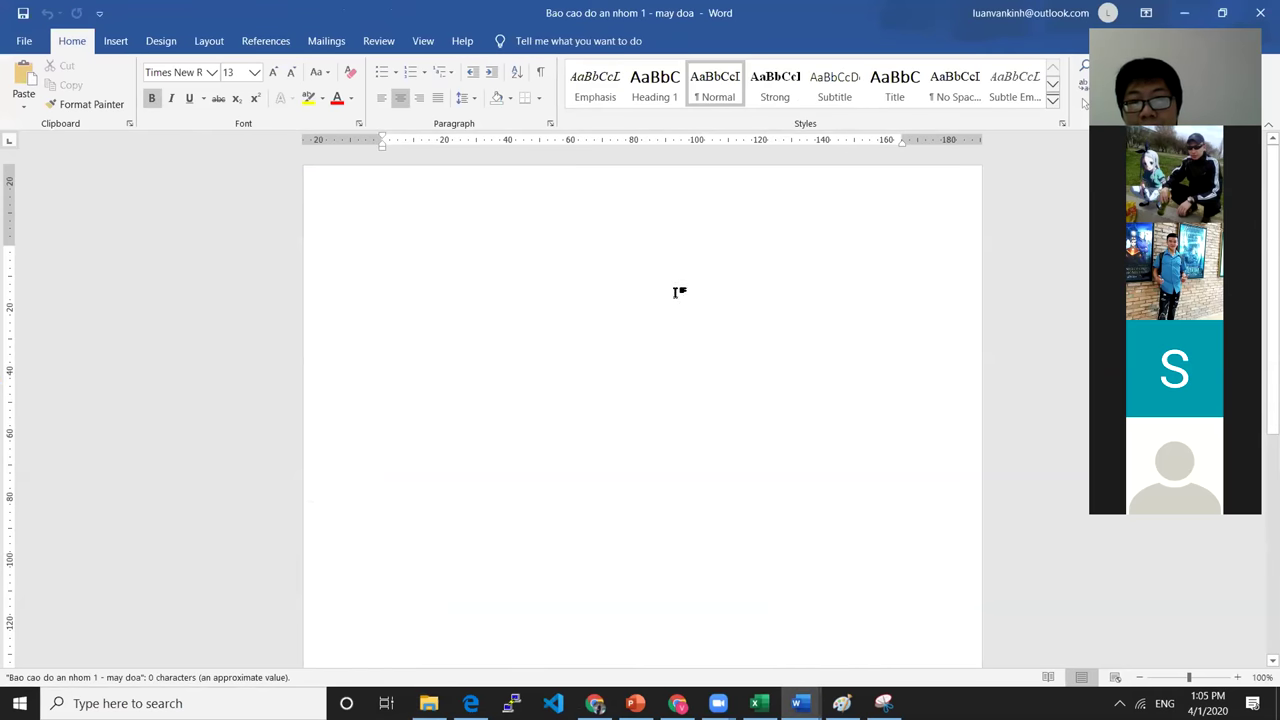
key(alt+Tab)
key(ctrl+a)
key(ctrl+space)
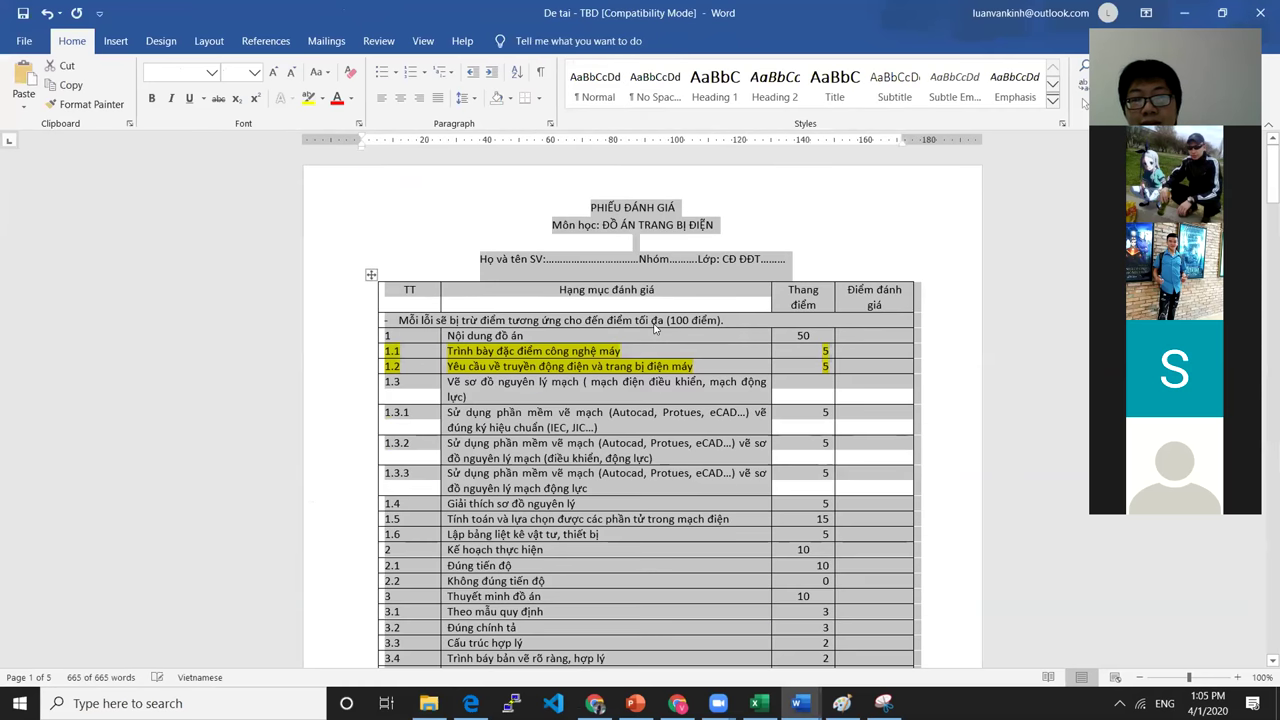
key(ctrl+z)
key(alt+Tab)
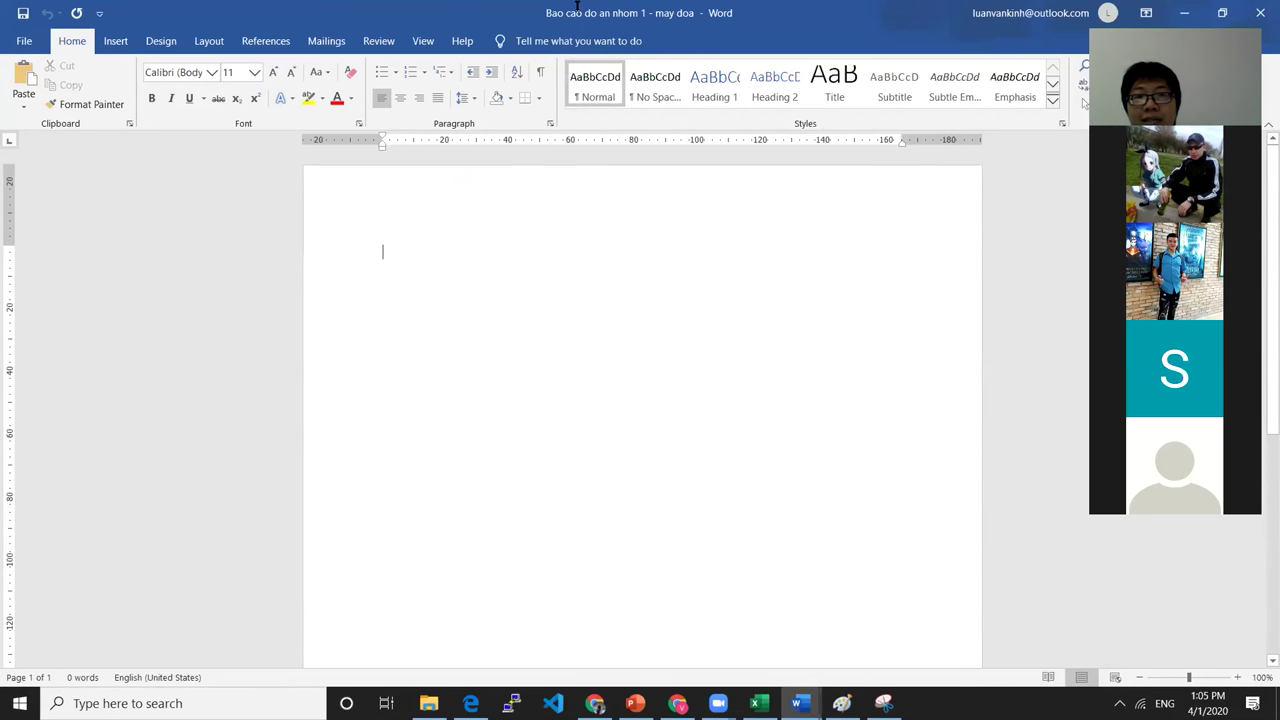
- Return to File Explorer and review the report document, the saved HTML page and its "_files" folder in the group 1 folder
click(428, 703)
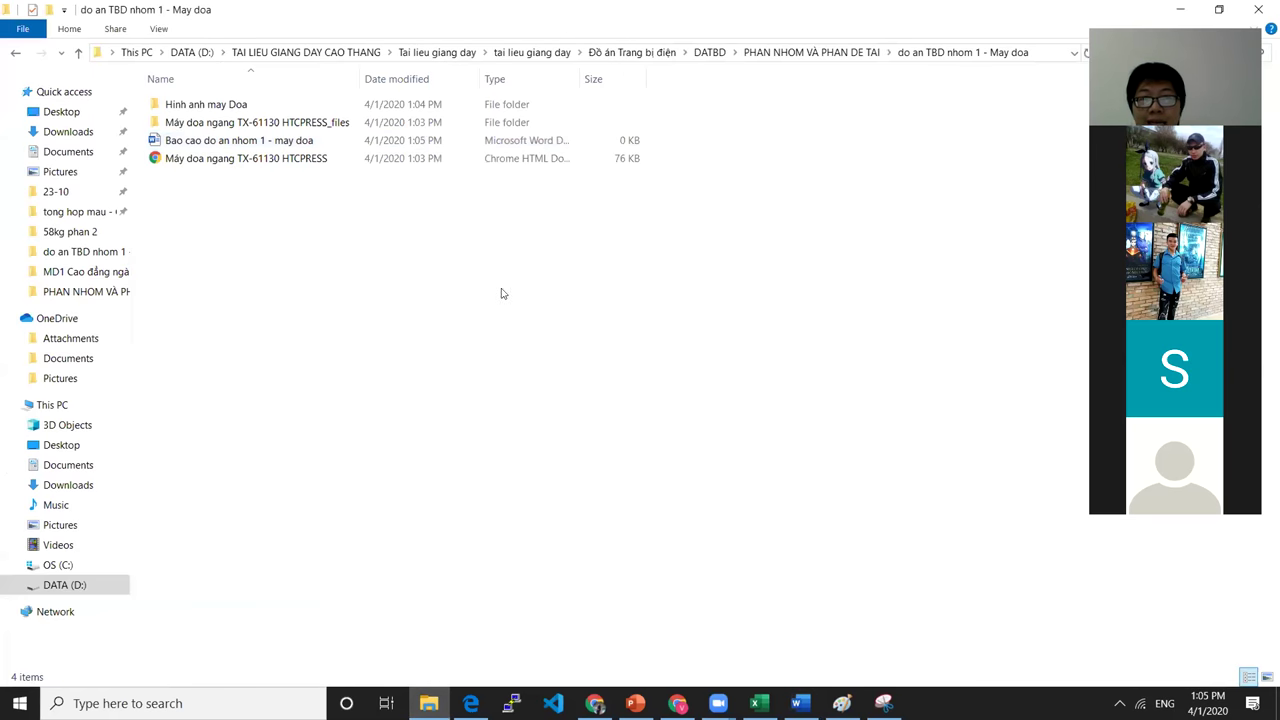
click(294, 142)
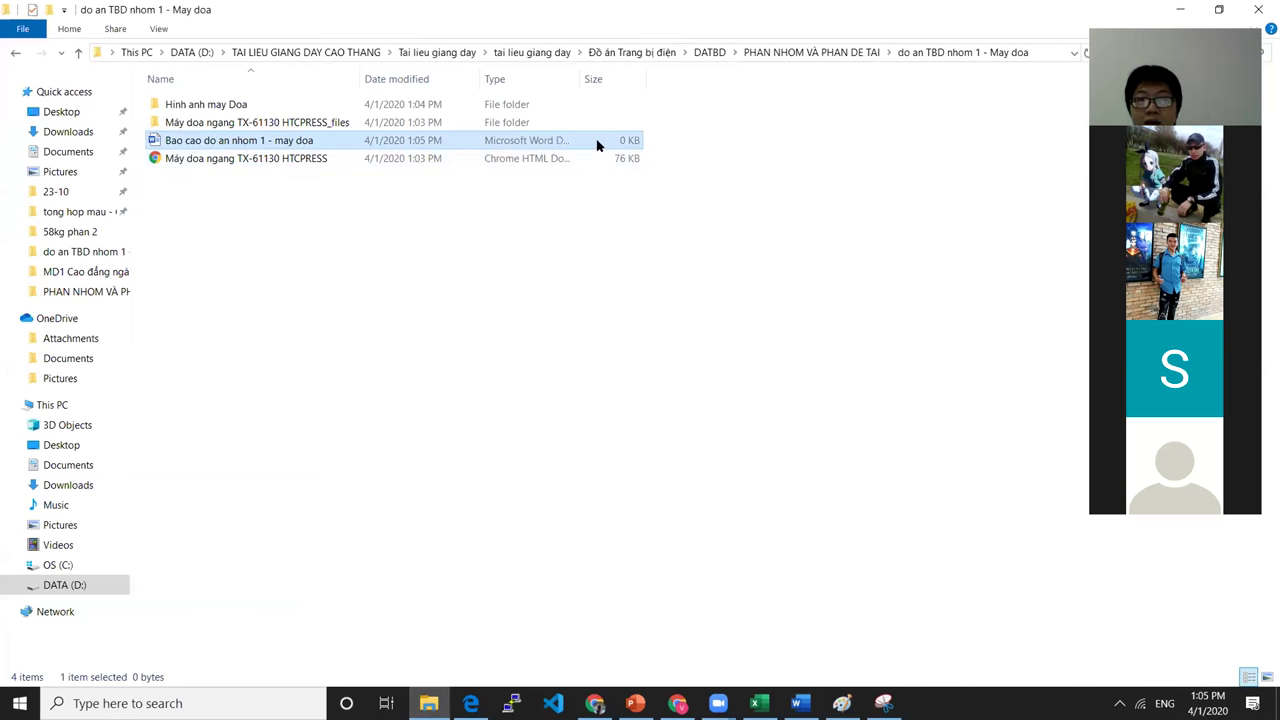
drag(283, 129, 207, 163)
click(207, 160)
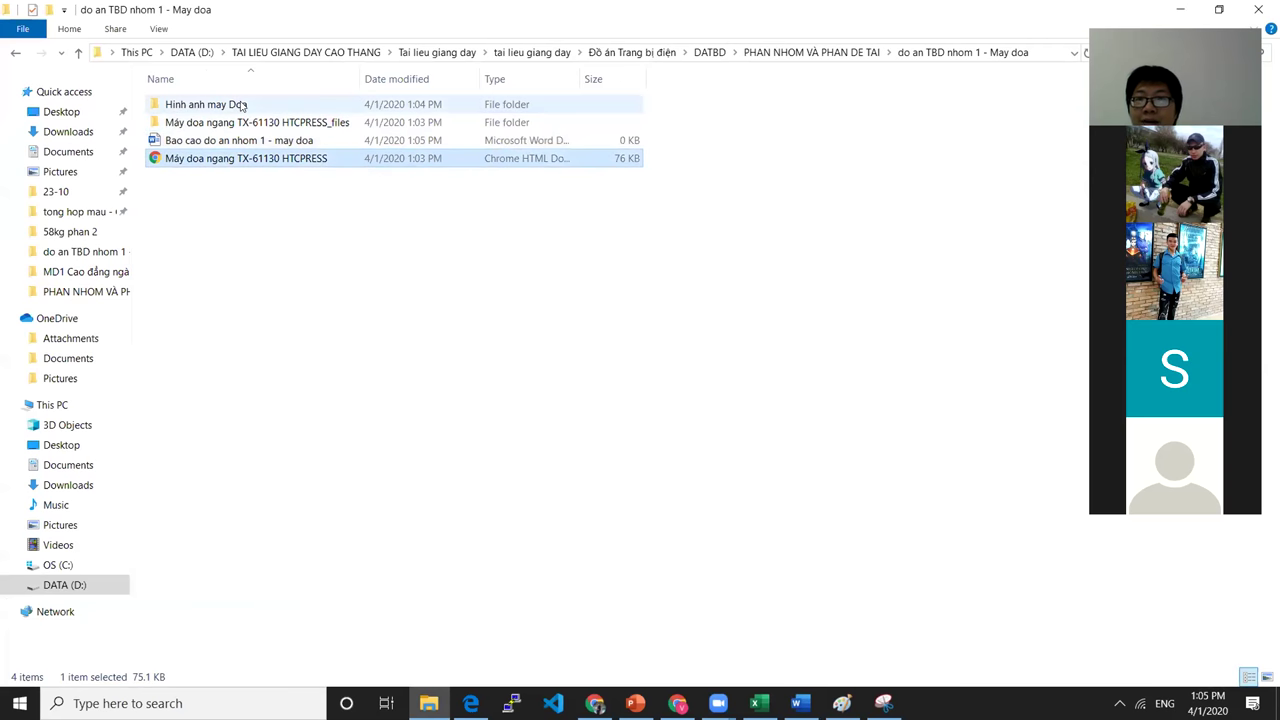
click(240, 121)
click(282, 209)
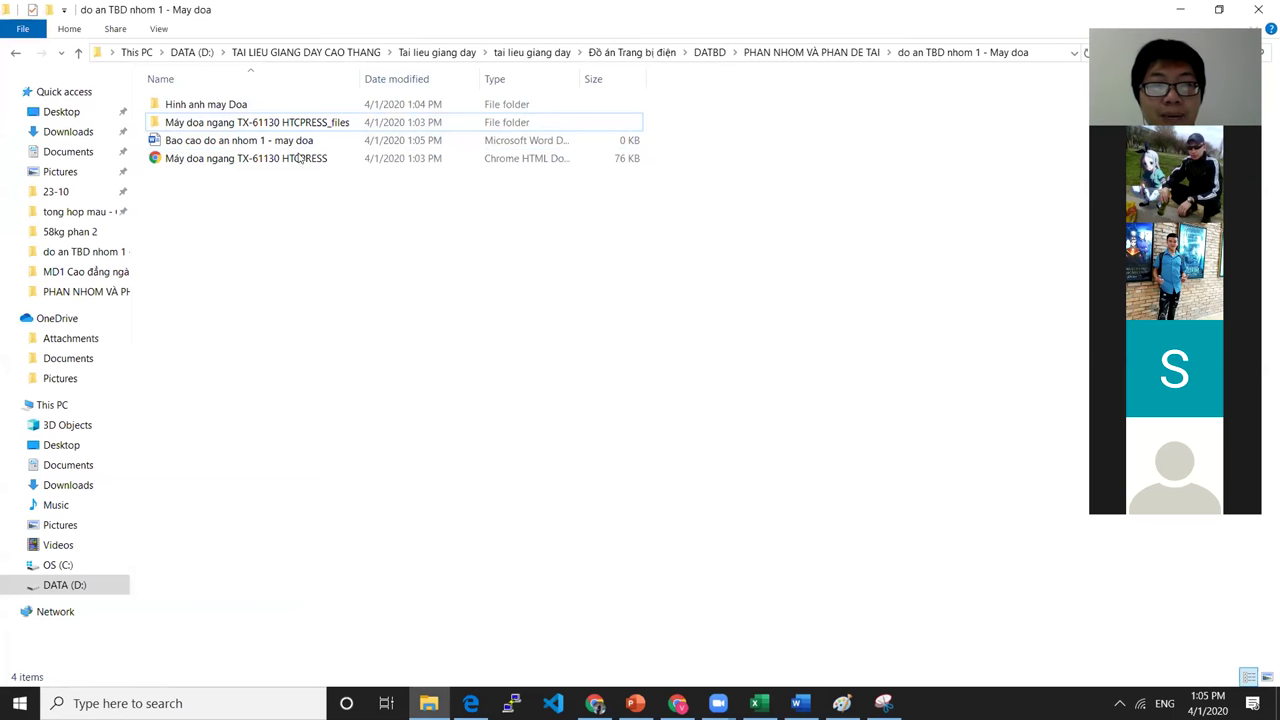
- Go up to PHAN NHOM VÀ PHAN DE TAI and compress the group folder into "do an TBD nhom 1 - May doa.zip" with 7-Zip
click(820, 54)
right_click(324, 105)
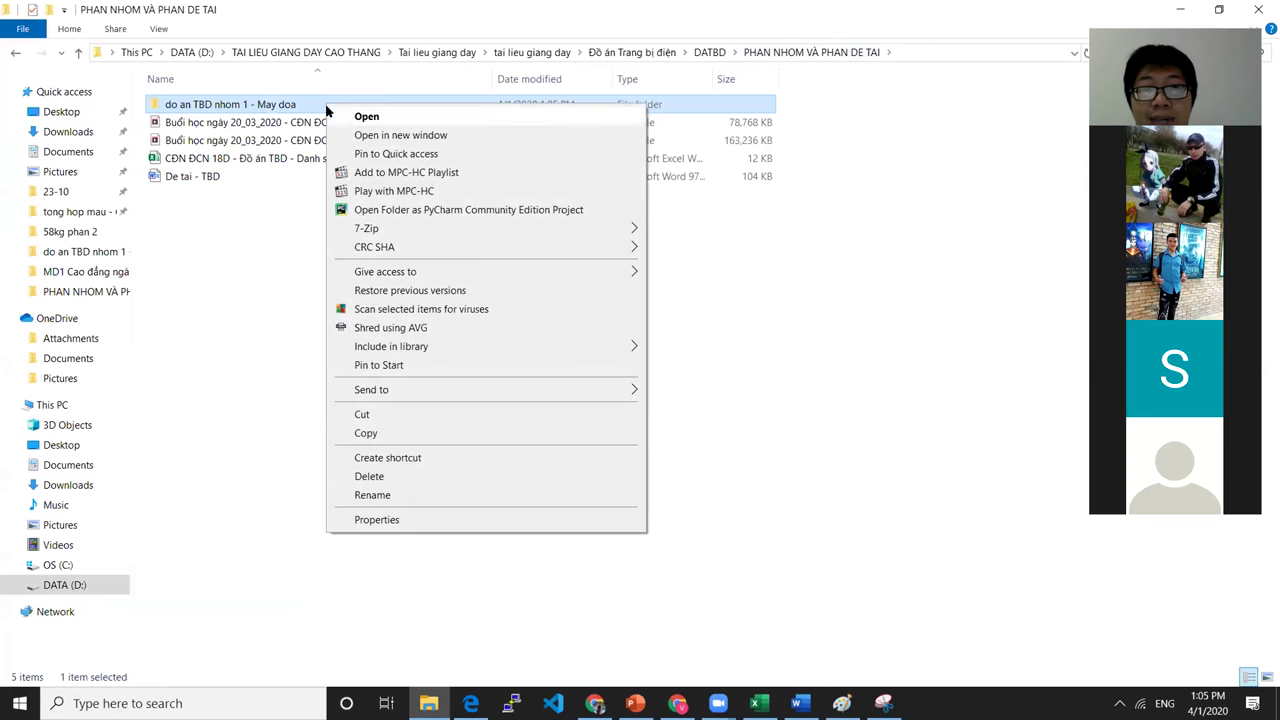
mouse_move(390, 228)
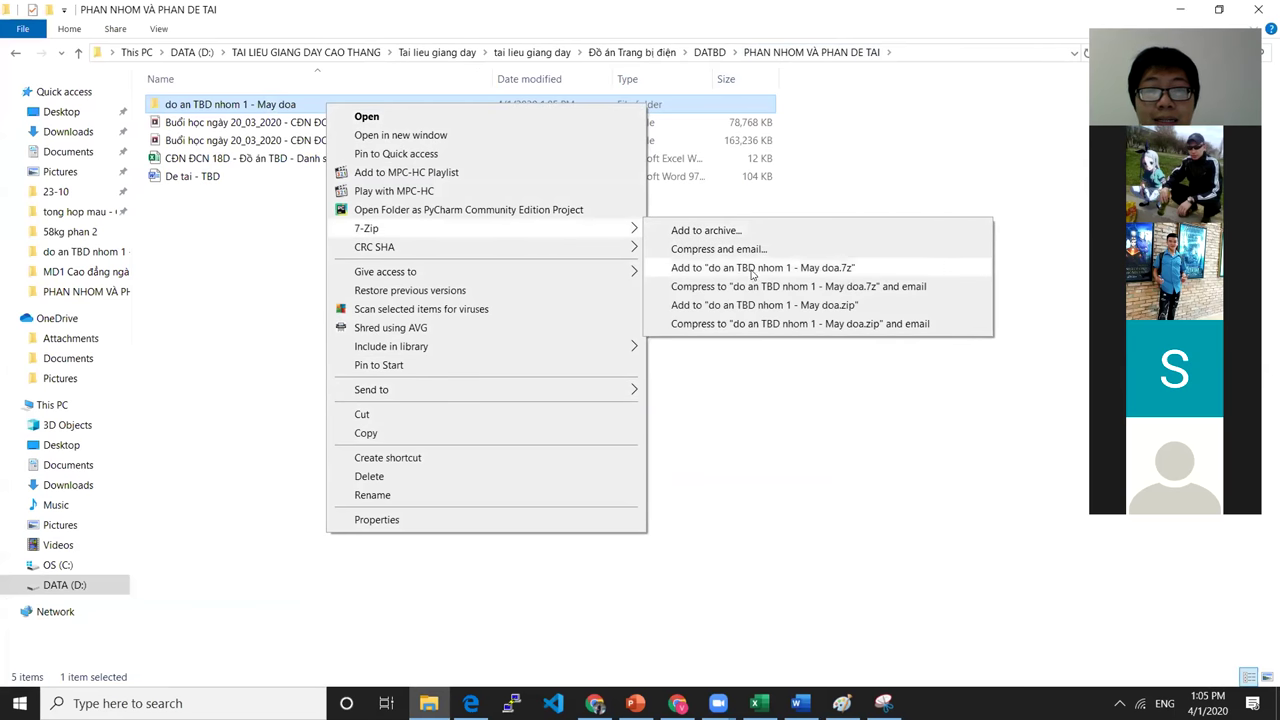
click(767, 305)
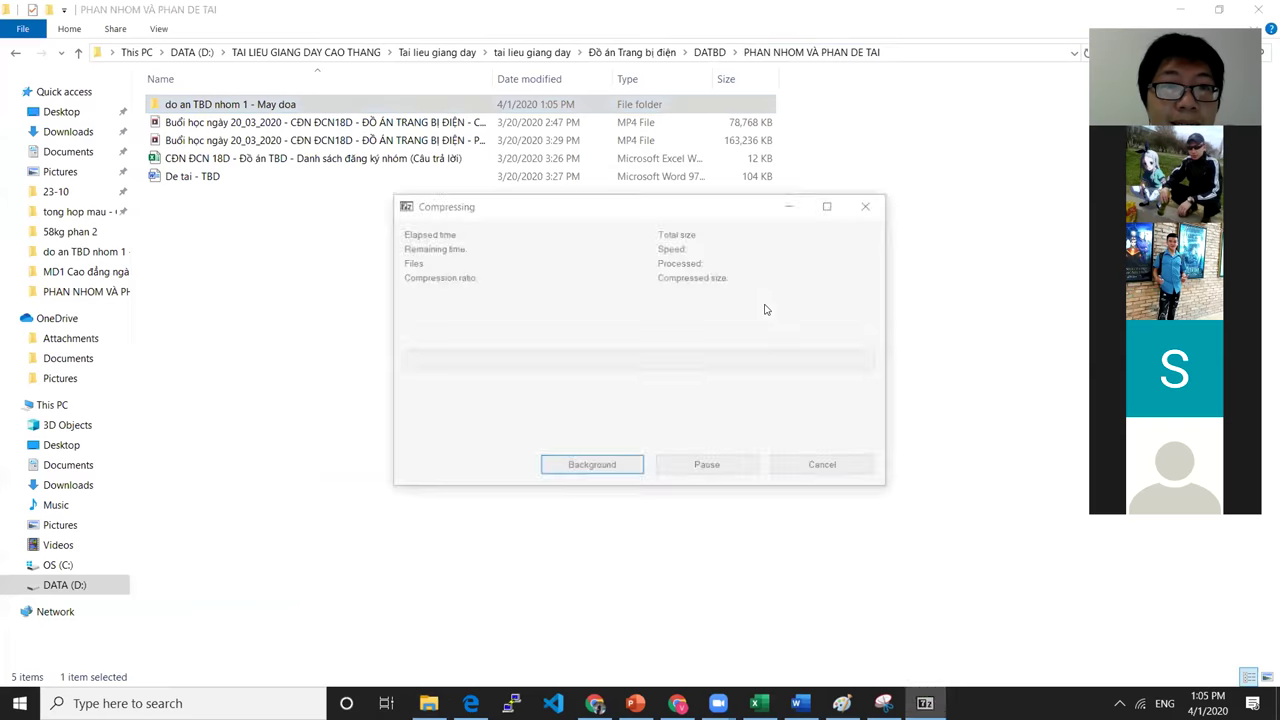
- Inspect the contents of the "do an TBD nhom 1 - May doa" zip archive and return to the PHAN NHOM VÀ PHAN DE TAI folder
click(283, 194)
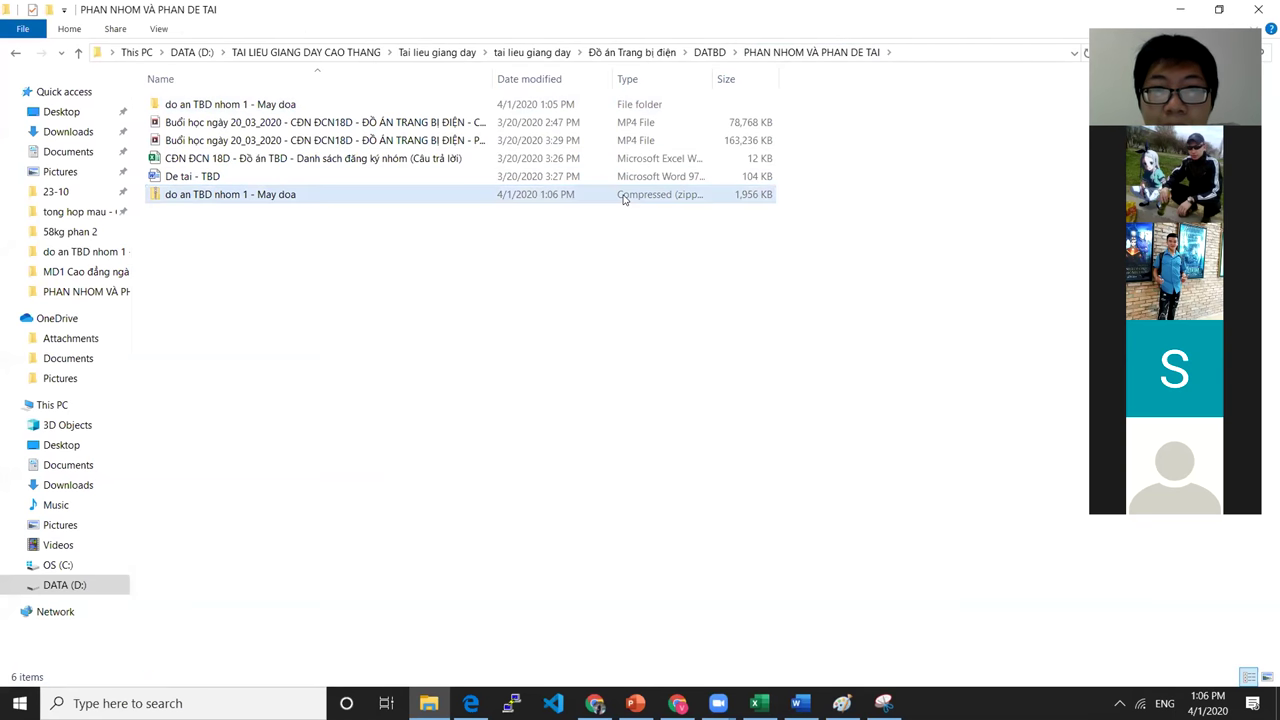
double_click(530, 194)
double_click(240, 108)
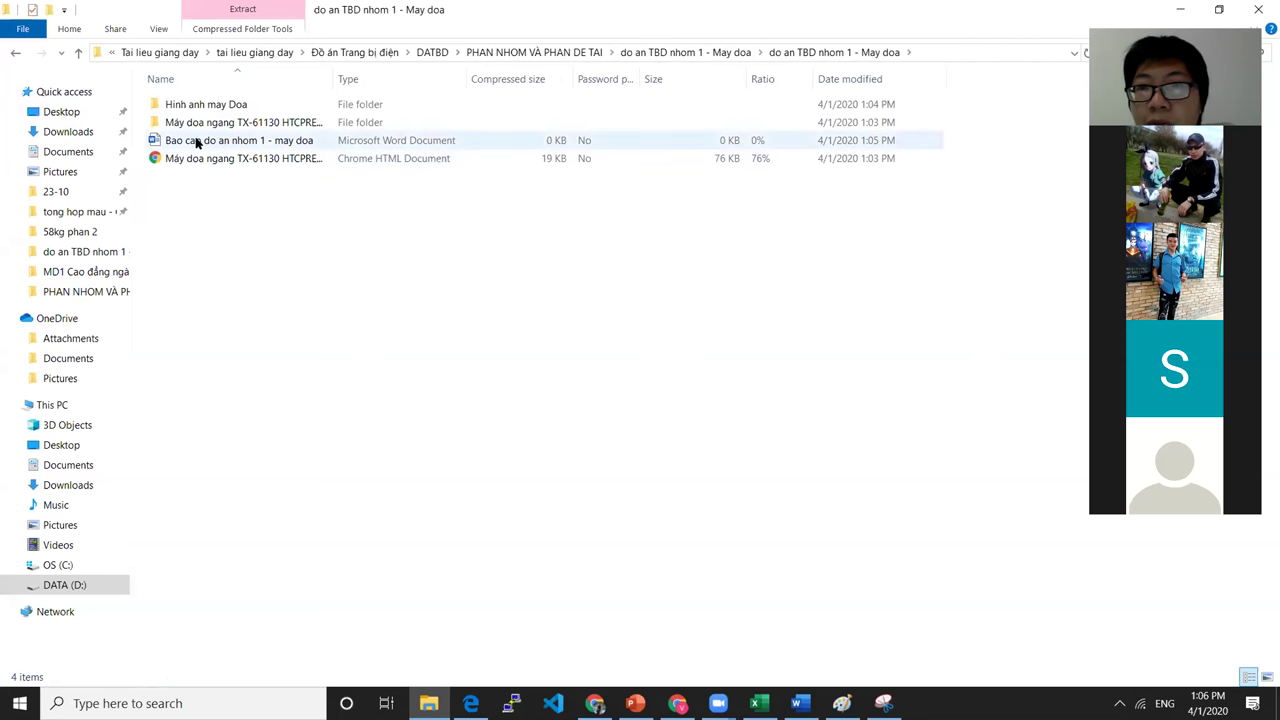
click(14, 52)
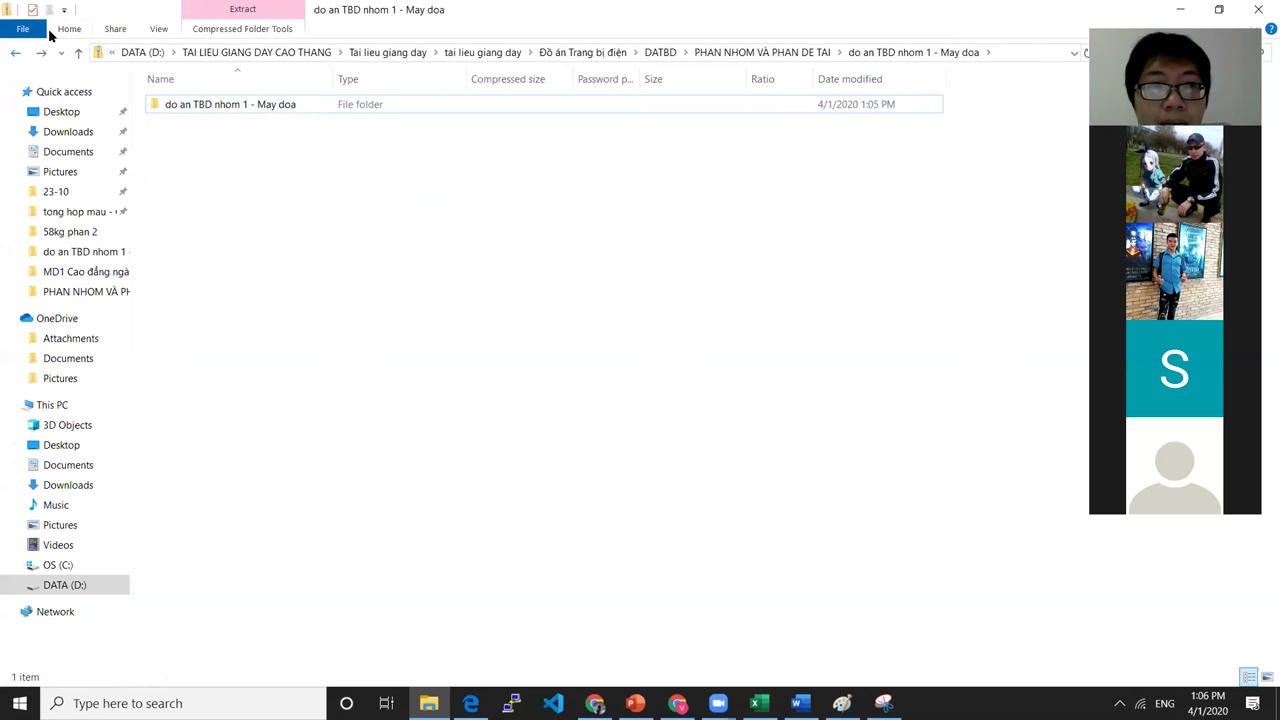
click(15, 52)
click(784, 351)
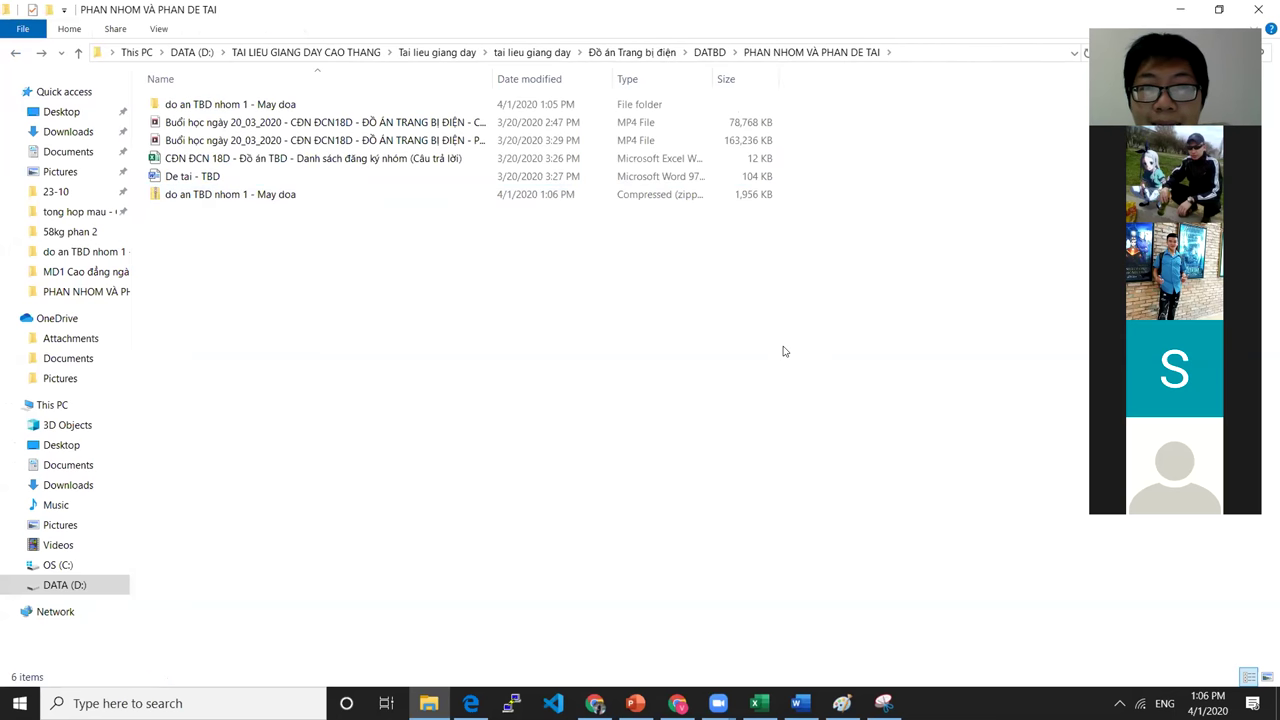
- Switch to Paint and look across the pasted meeting participant screenshots, returning to the start of the picture
click(842, 703)
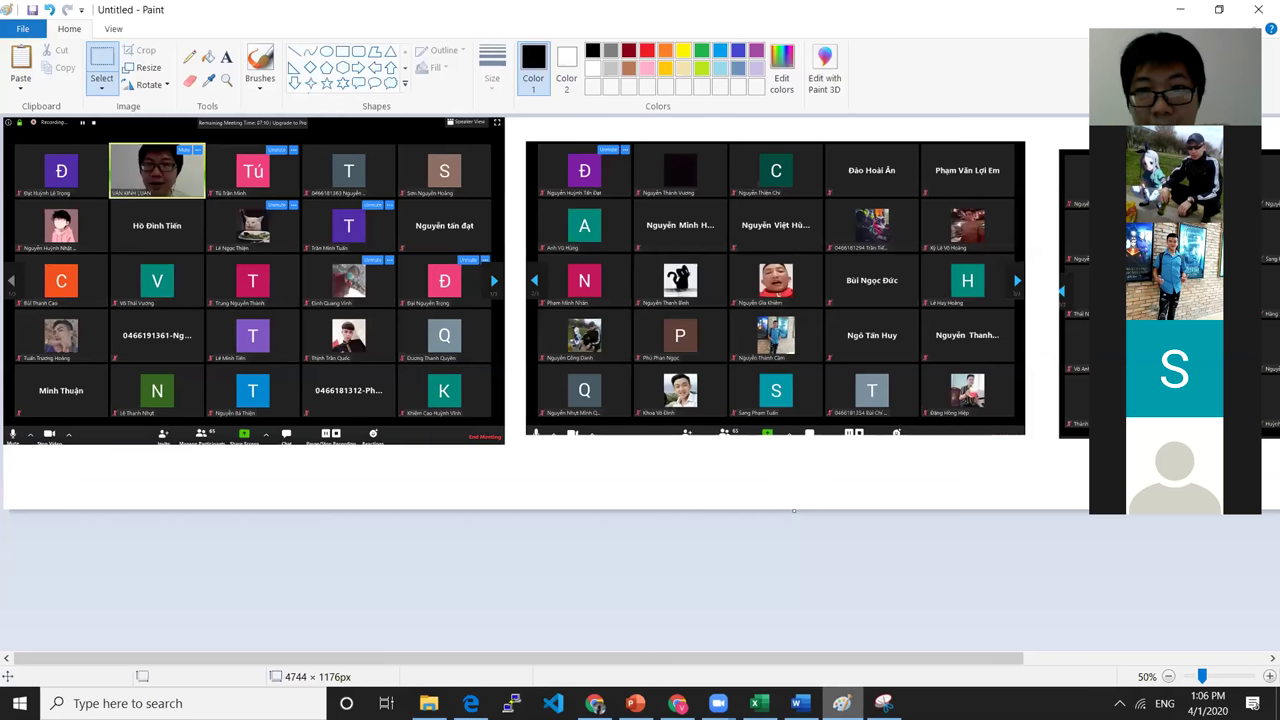
mouse_move(840, 660)
mouse_down()
mouse_move(1220, 660)
mouse_move(627, 638)
mouse_up()
drag(716, 637, 964, 637)
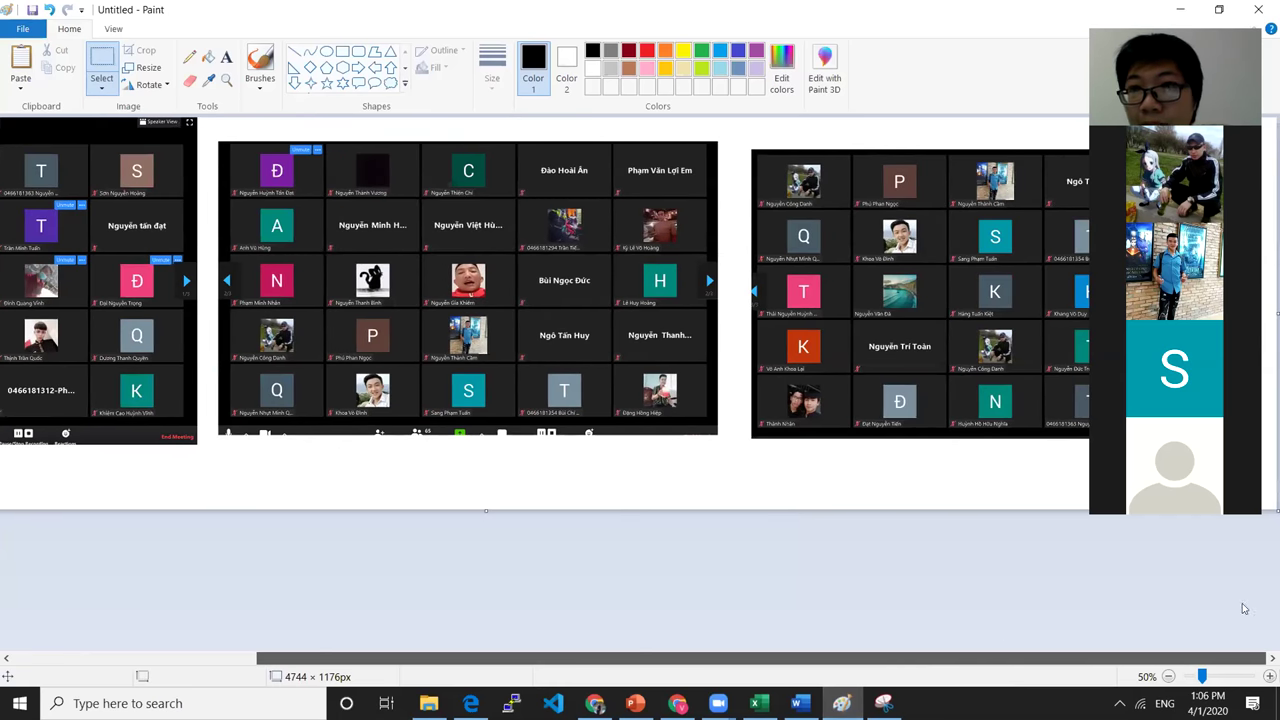
scroll(906, 365, left, 3)
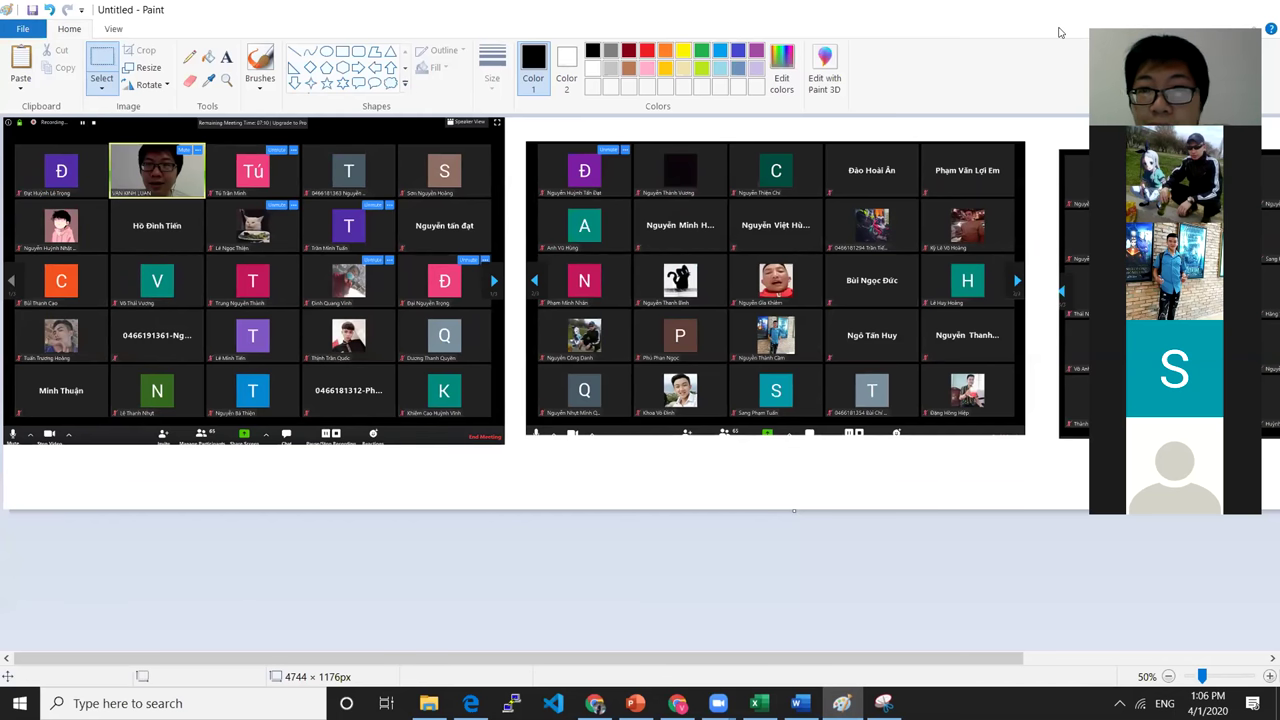
- Leave Paint and bring up the "De tai - TBD" evaluation form in Word
key(alt+Tab)
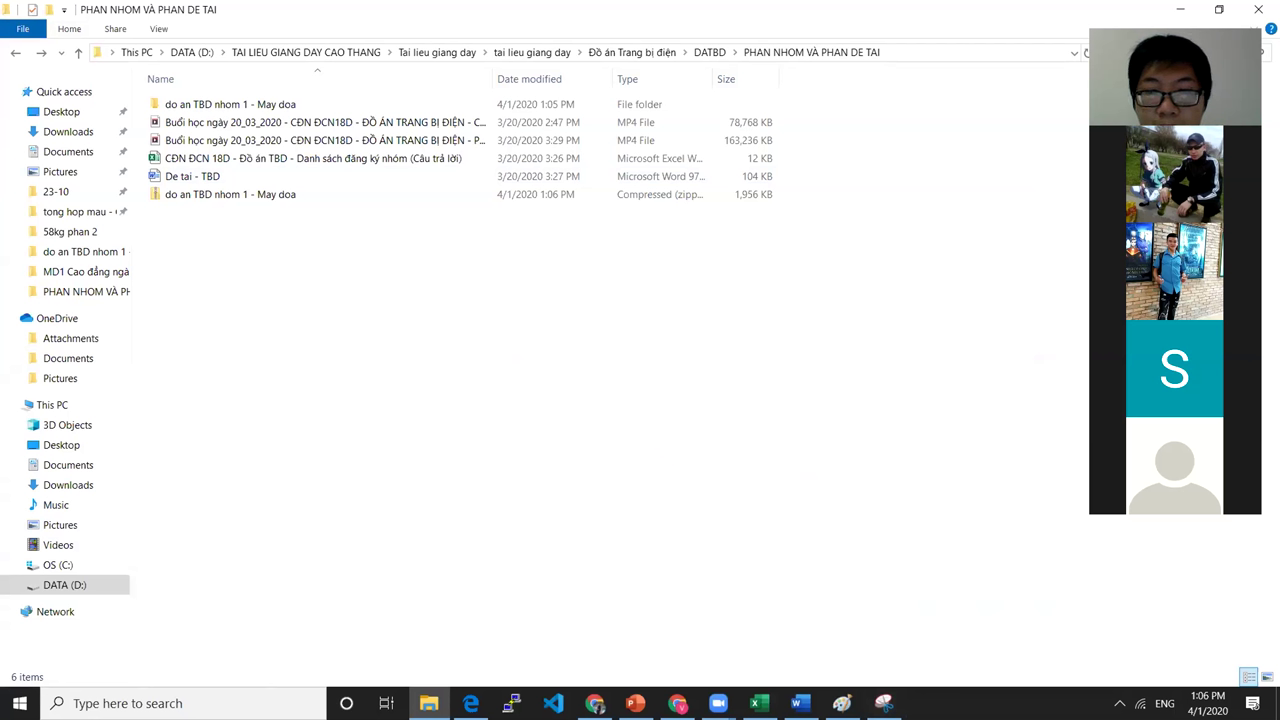
click(797, 703)
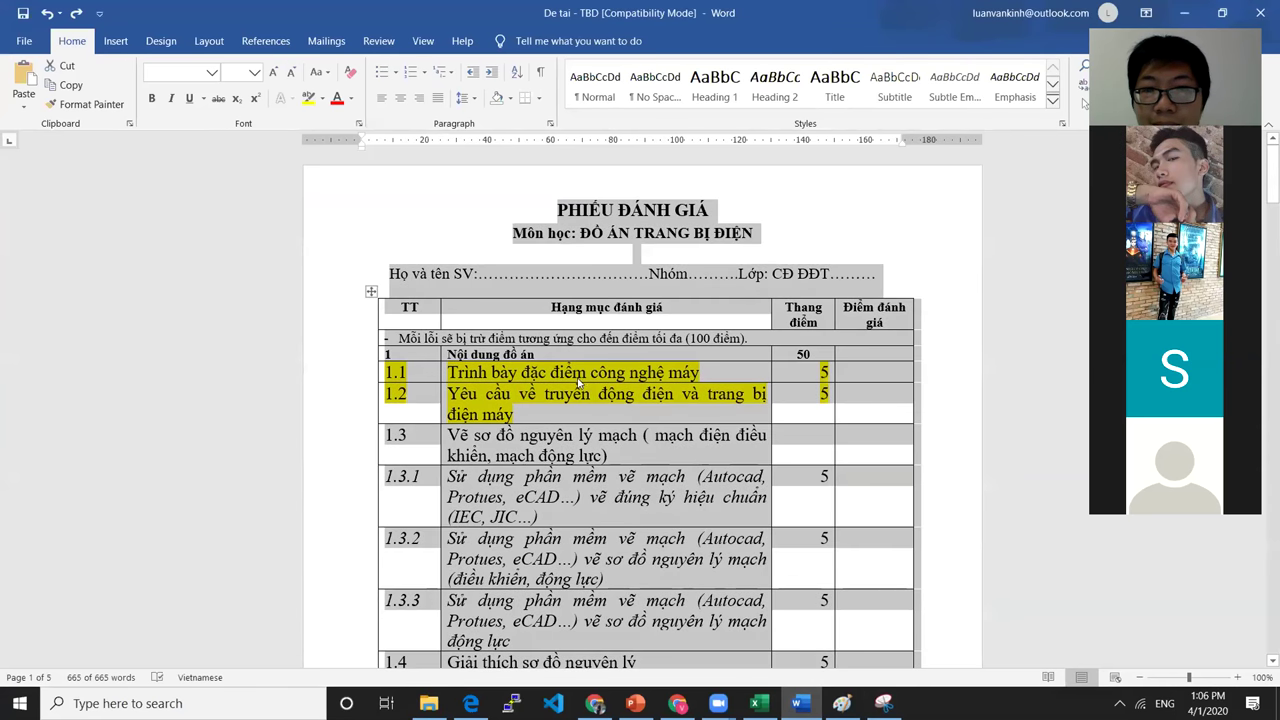
- Select rows 1.1 and 1.2 of the evaluation table, and check the "do an TBD nhom 1 - May doa" folder in File Explorer before returning to Word
click(393, 372)
drag(393, 372, 875, 400)
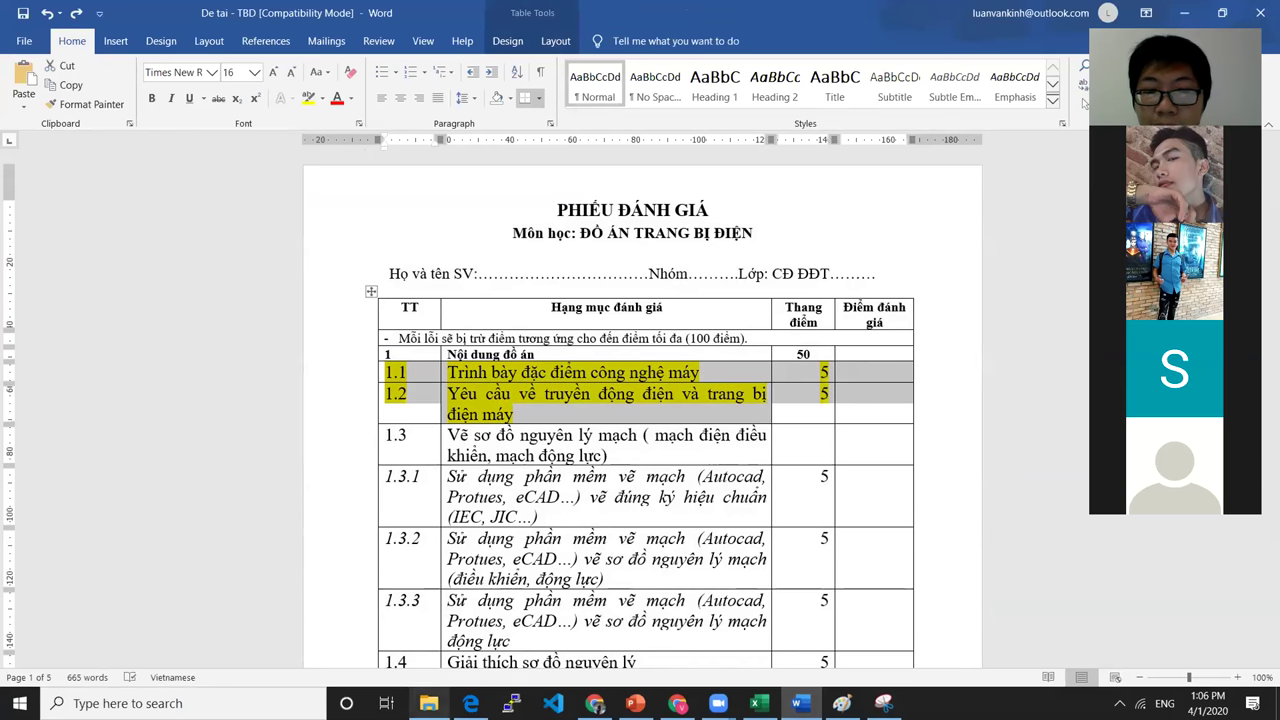
click(428, 703)
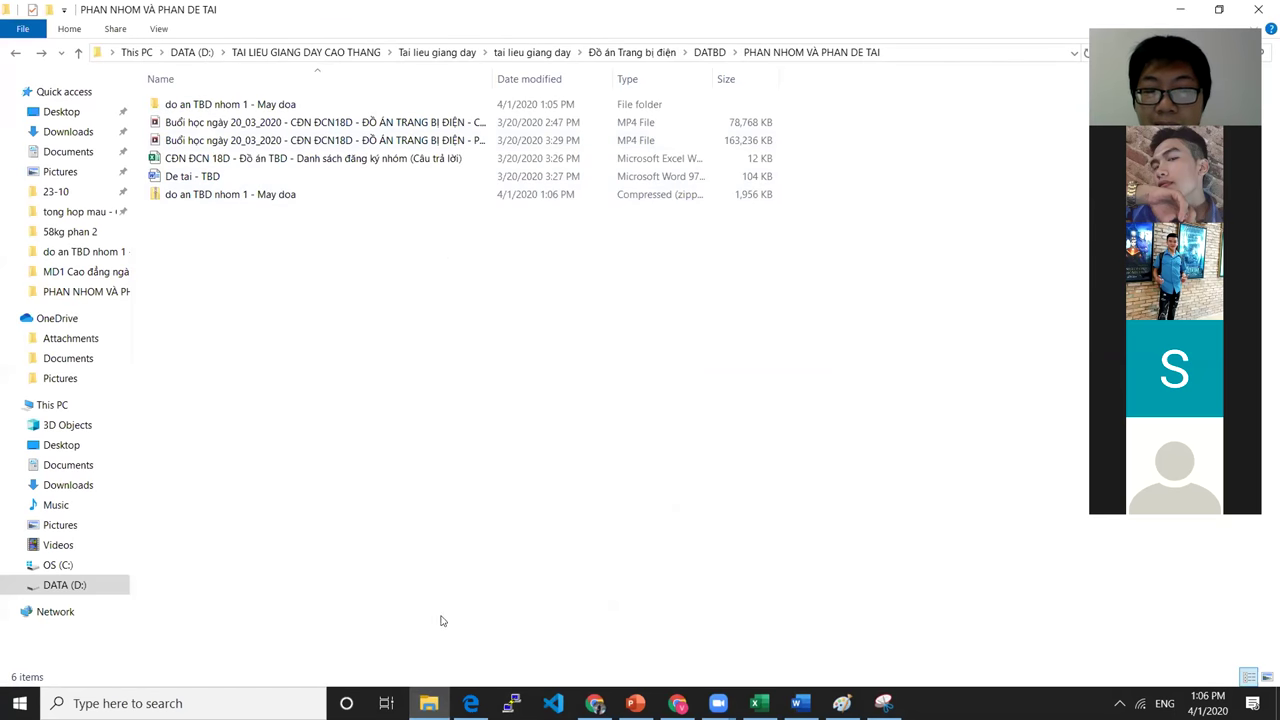
double_click(231, 111)
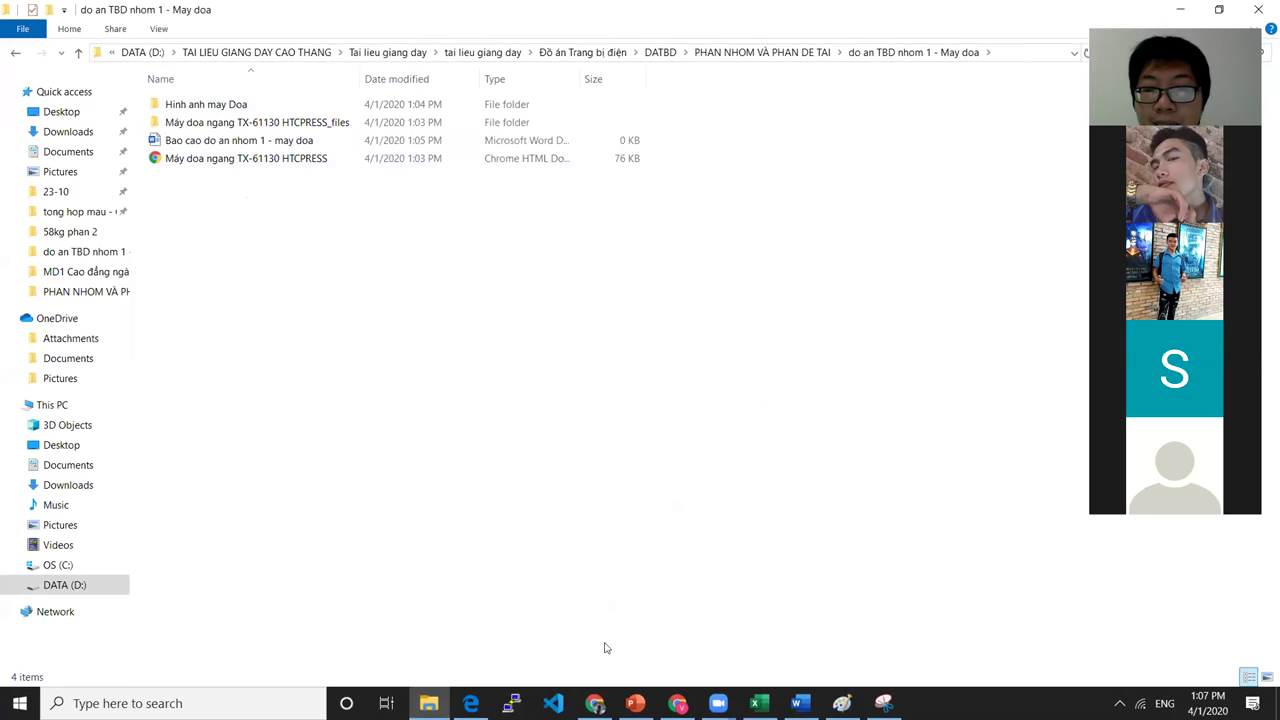
key(alt+Tab)
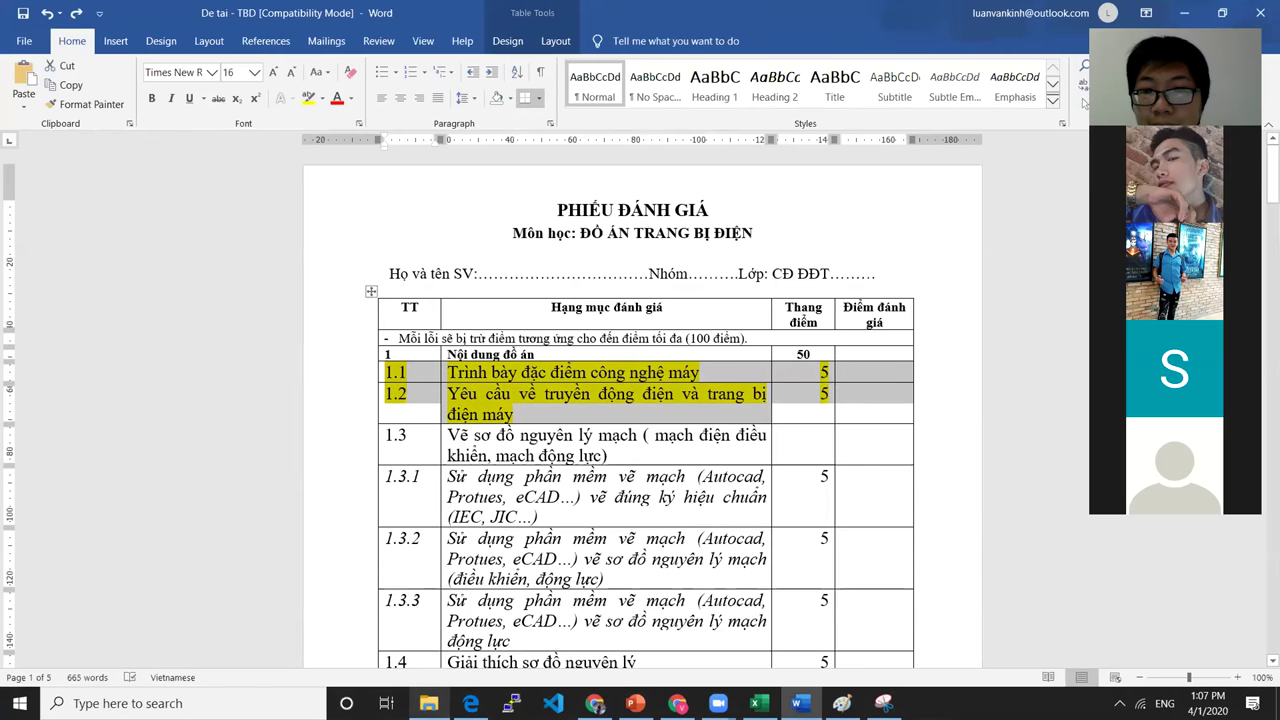
- Go over the text of criteria 1.1 and 1.2 by selecting it, and place the text cursor after "Họ và tên SV:"
drag(506, 373, 678, 377)
drag(452, 395, 561, 408)
triple_click(533, 405)
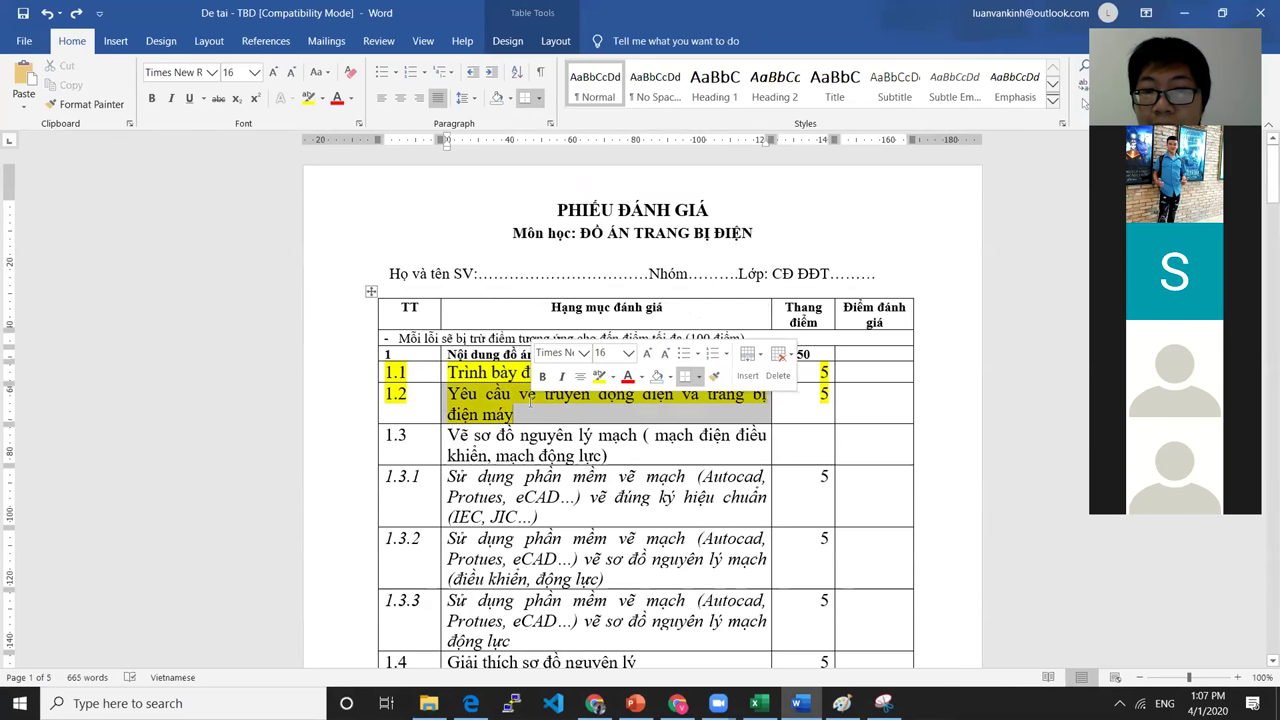
click(530, 399)
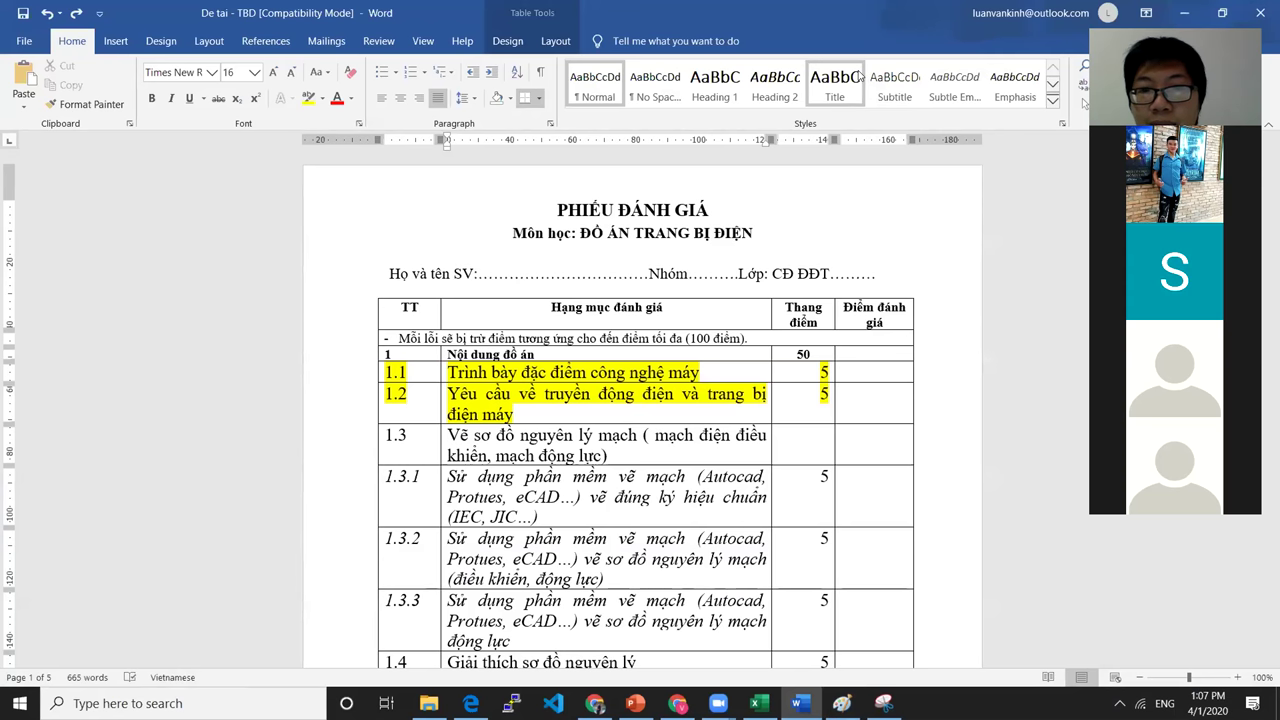
click(789, 242)
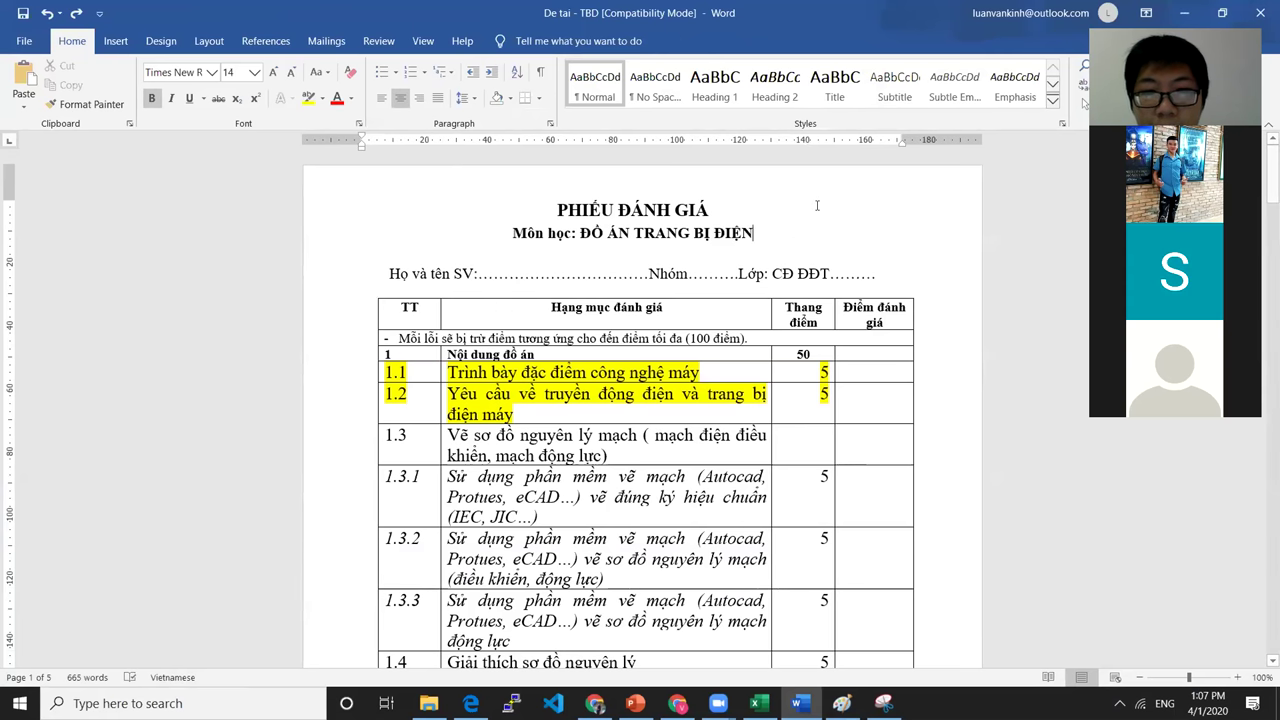
click(478, 273)
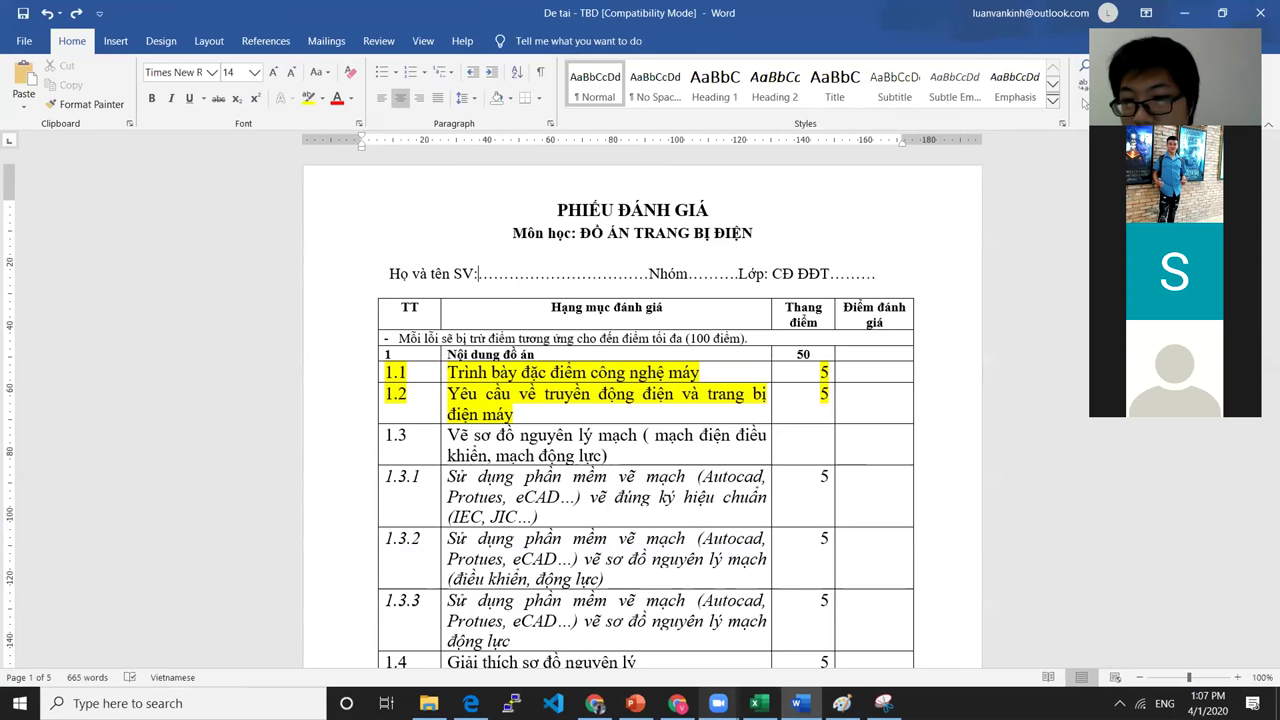